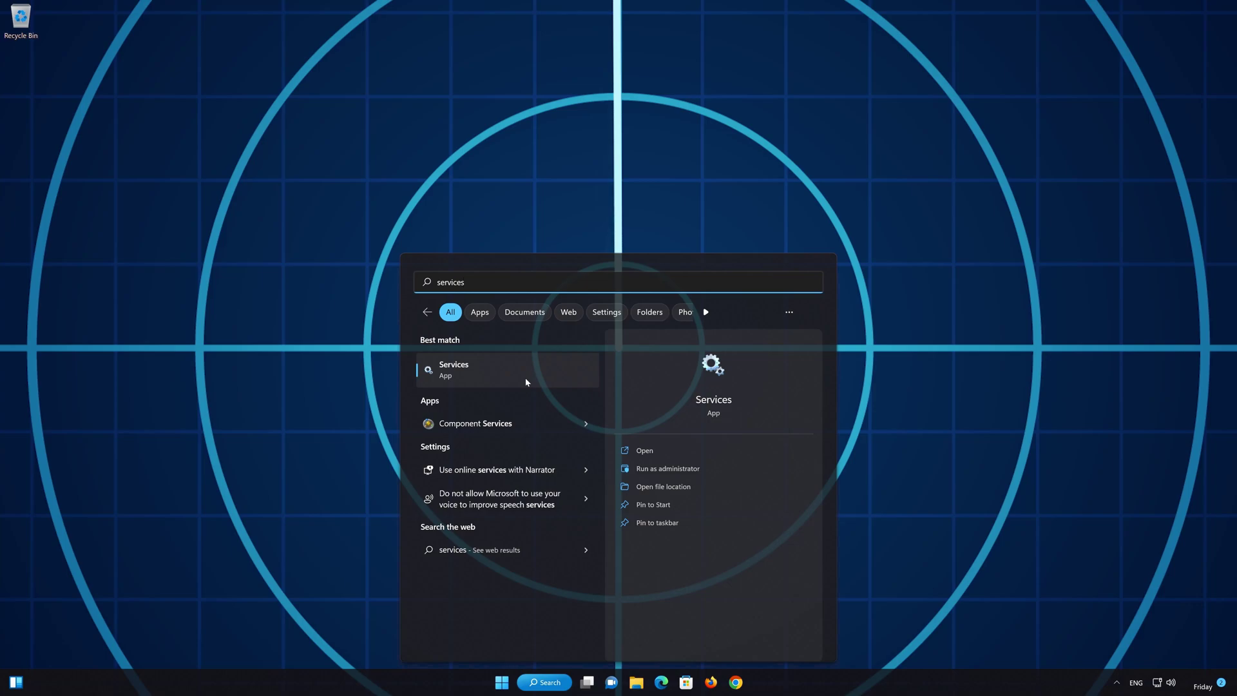
Step: Open the Services app, find the Windows Update service in the list and open its properties
left_click(526, 383)
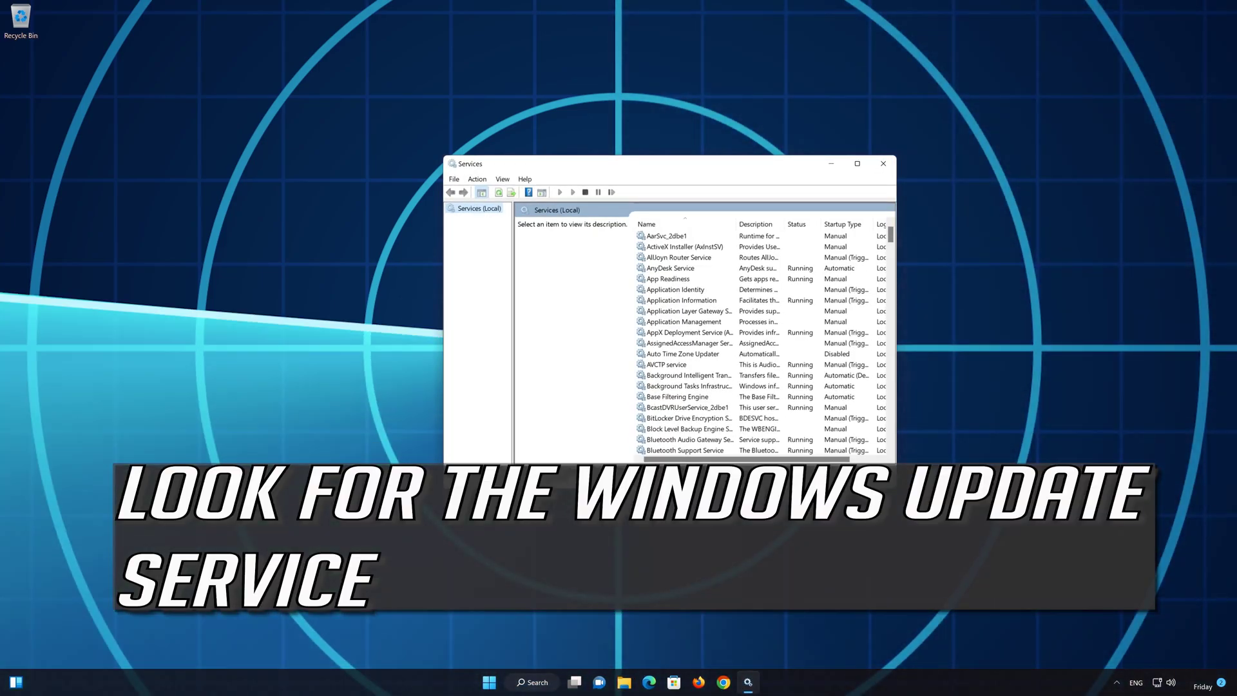
left_click(670, 368)
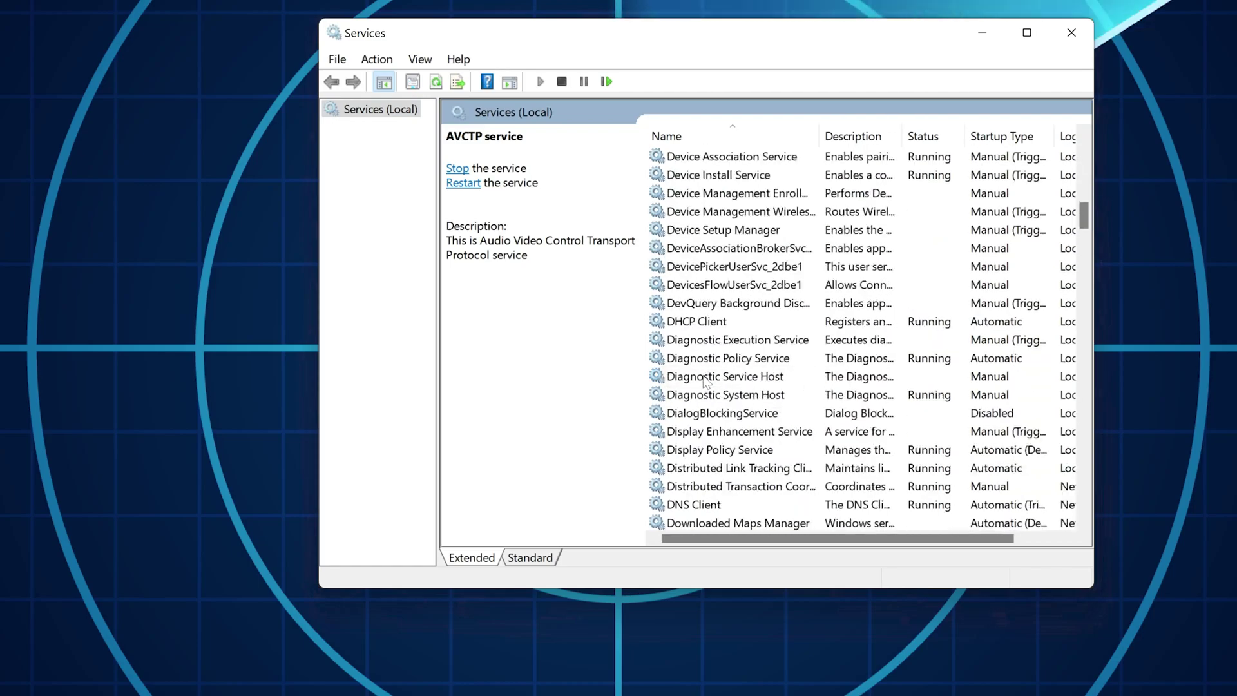
scroll(705, 382, "down", 20)
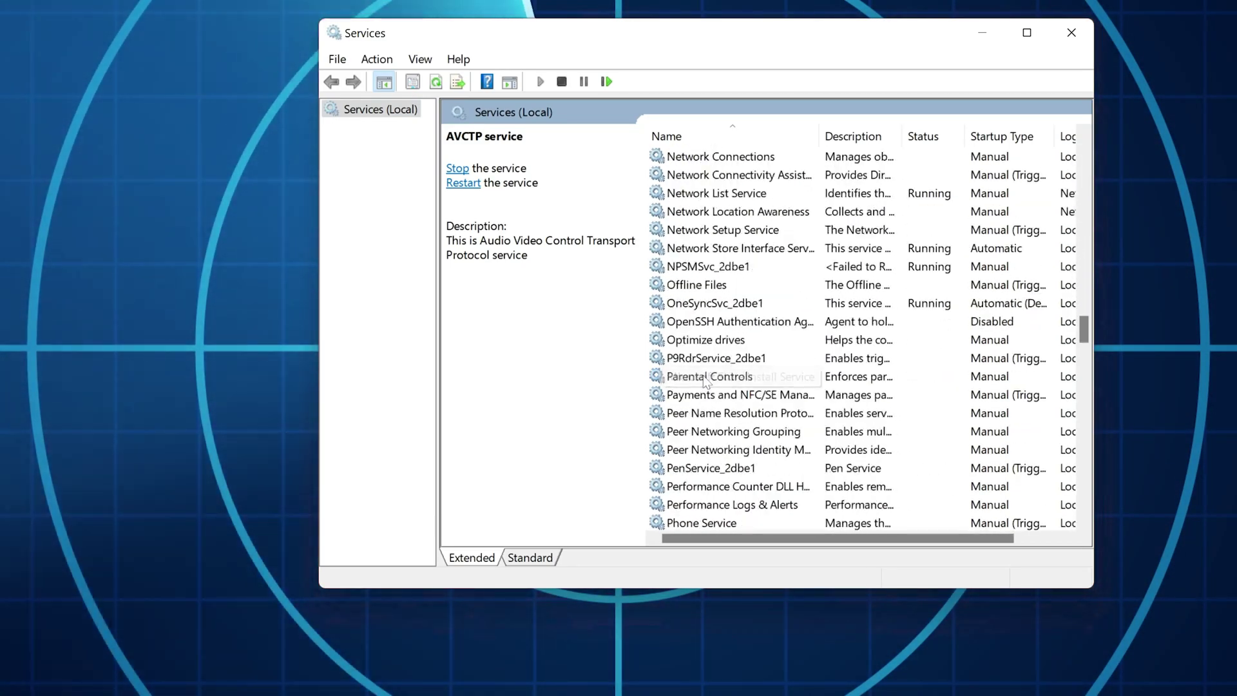
scroll(705, 381, "down", 4)
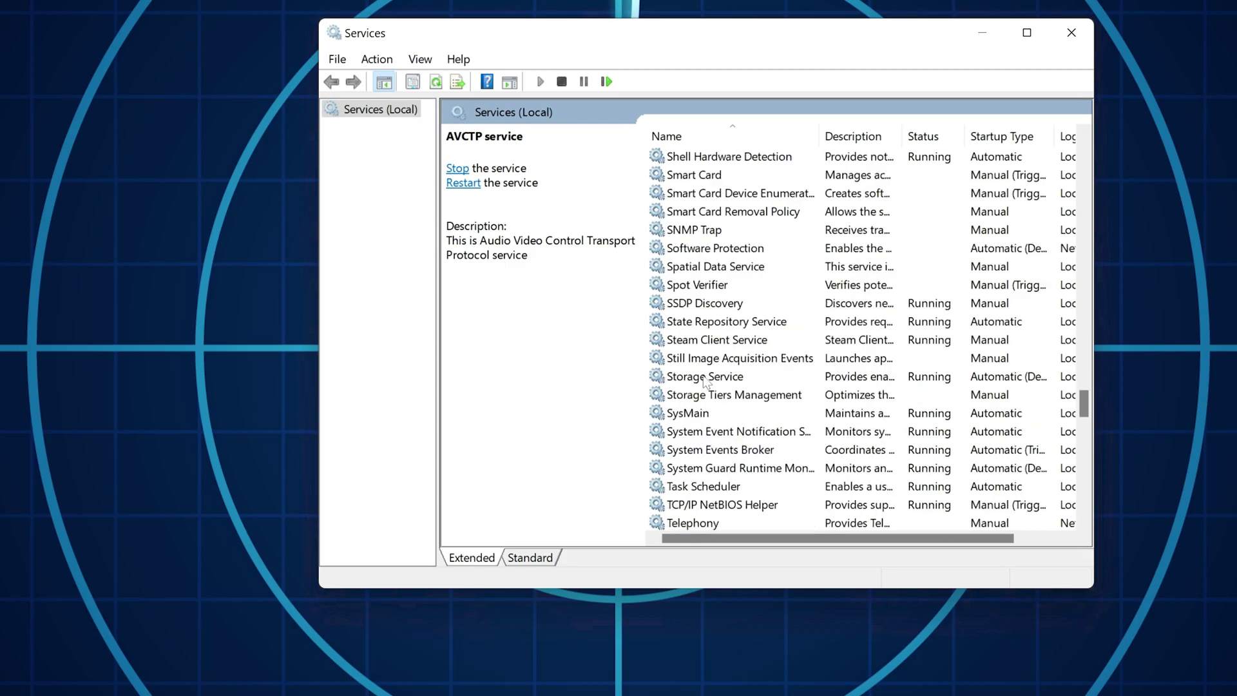
scroll(705, 382, "down", 11)
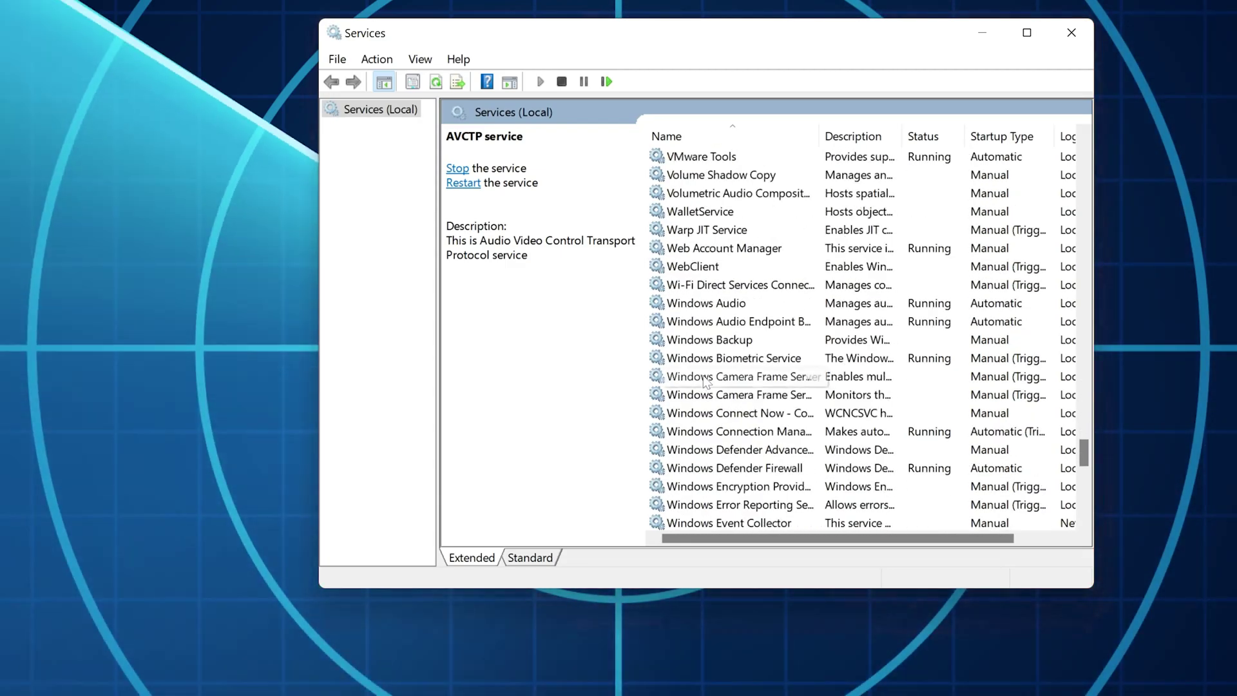
scroll(706, 381, "down", 2)
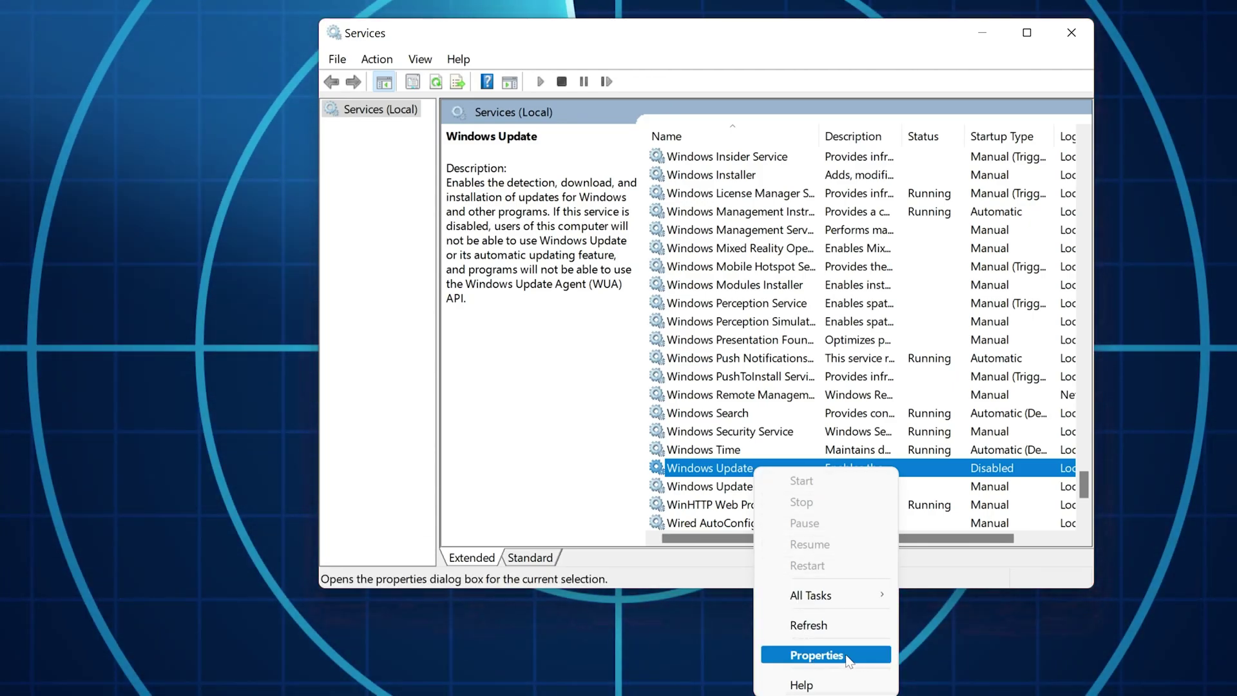
left_click(848, 655)
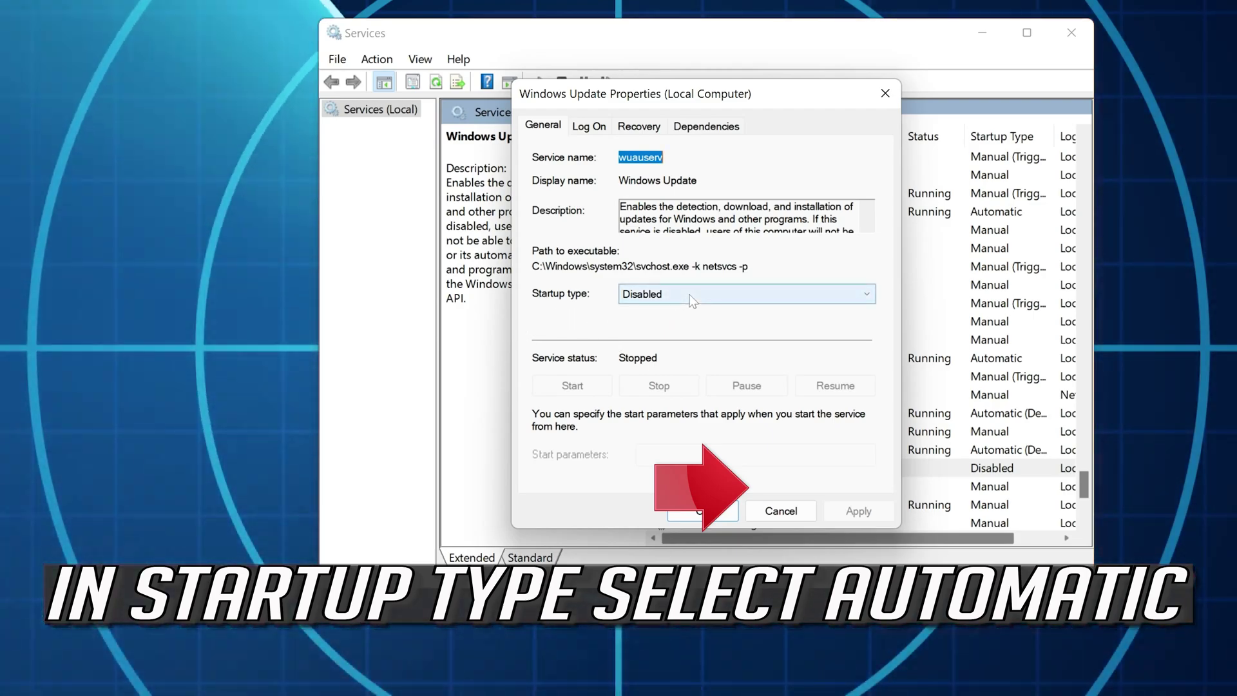
Step: Set the Windows Update service's startup type to Automatic and apply the change
left_click(691, 297)
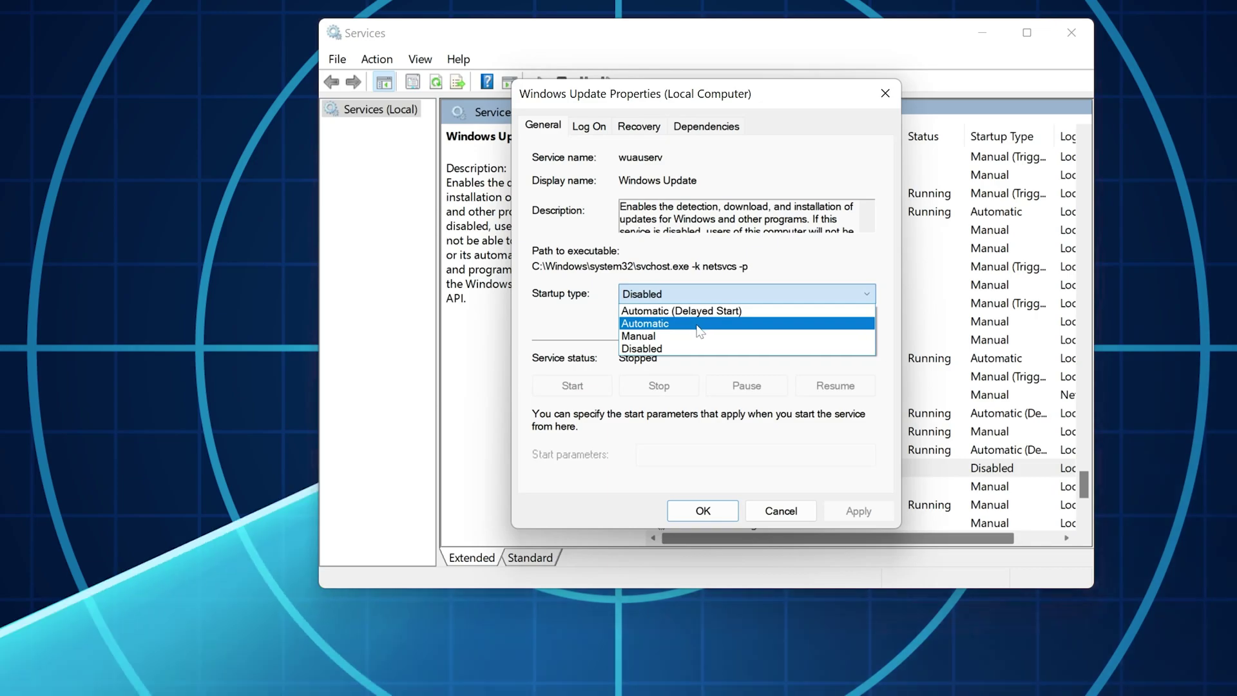
left_click(710, 324)
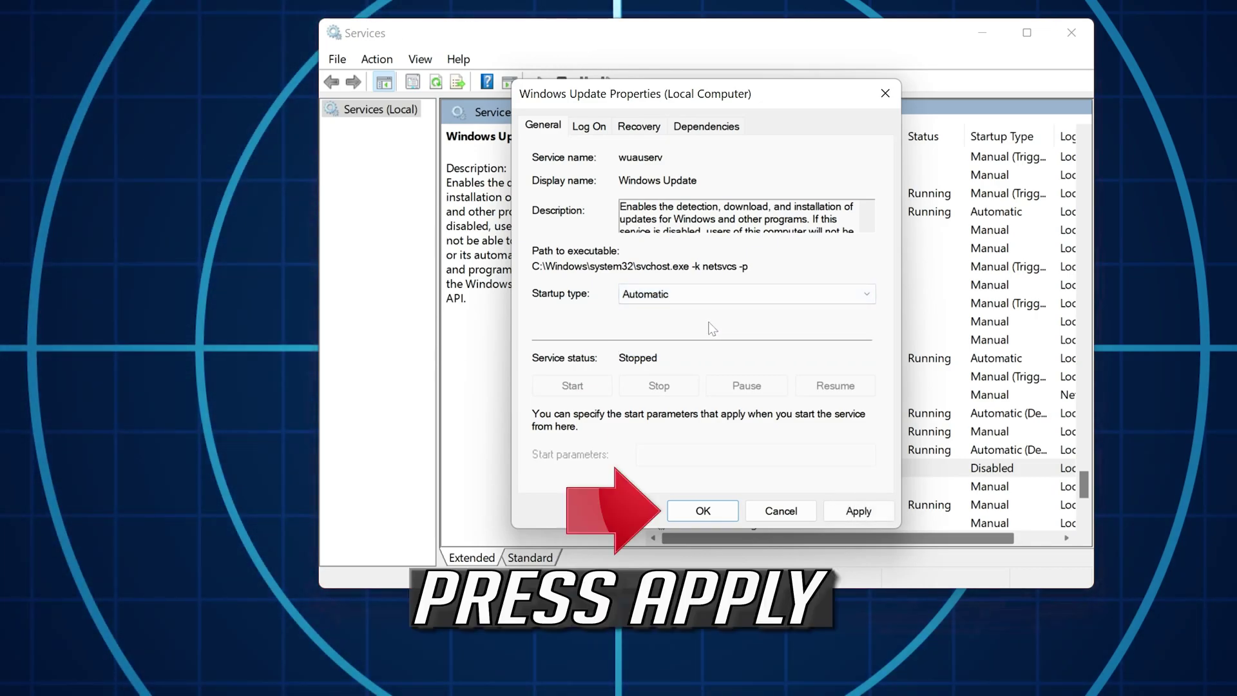
left_click(841, 510)
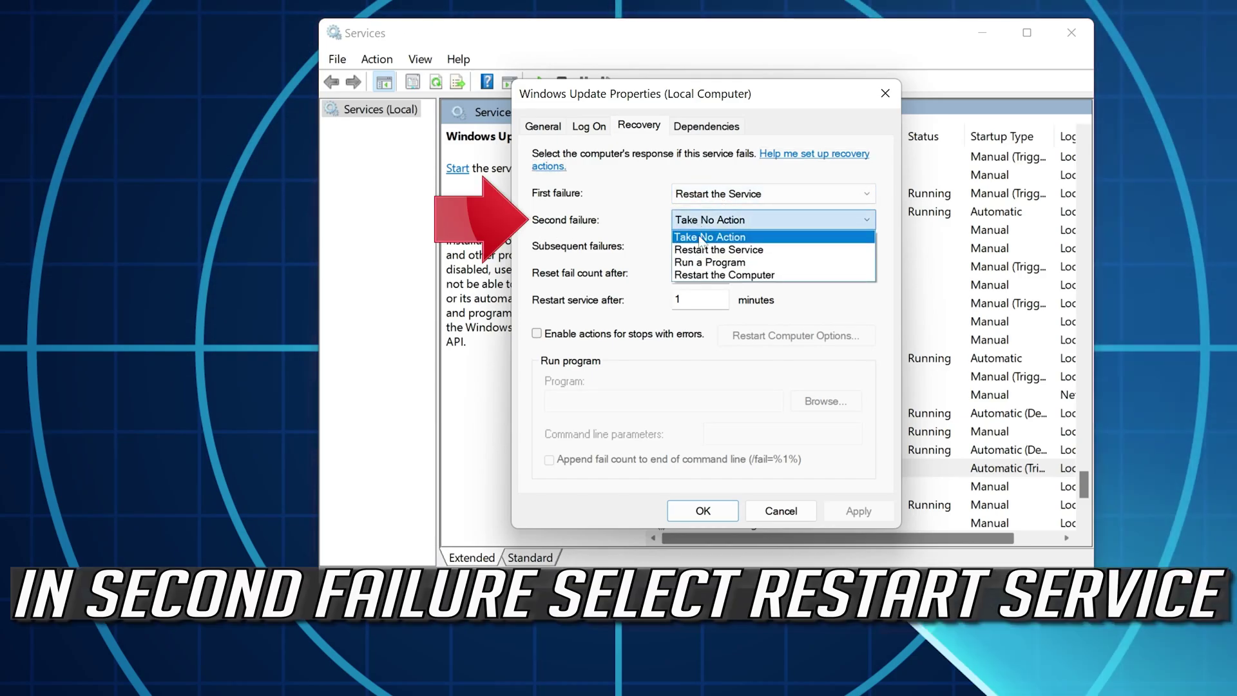
Step: Set the second failure action to Restart the Service, save the properties, and start the Windows Update service
left_click(719, 249)
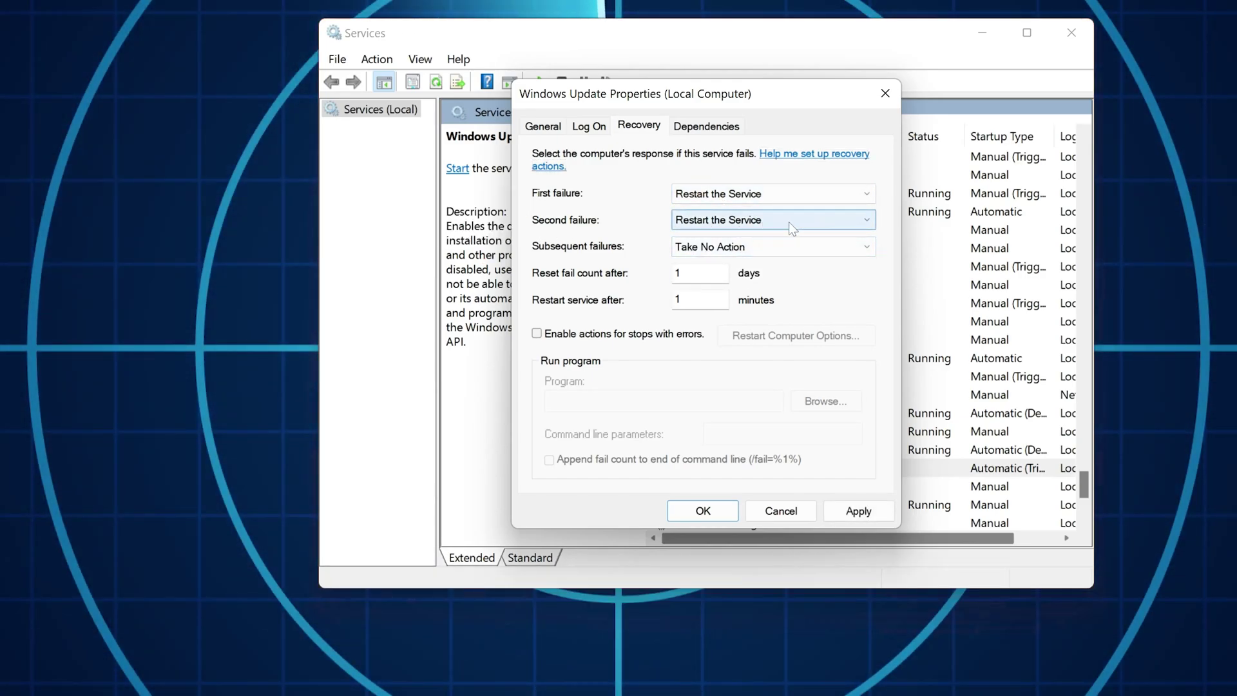
left_click(852, 512)
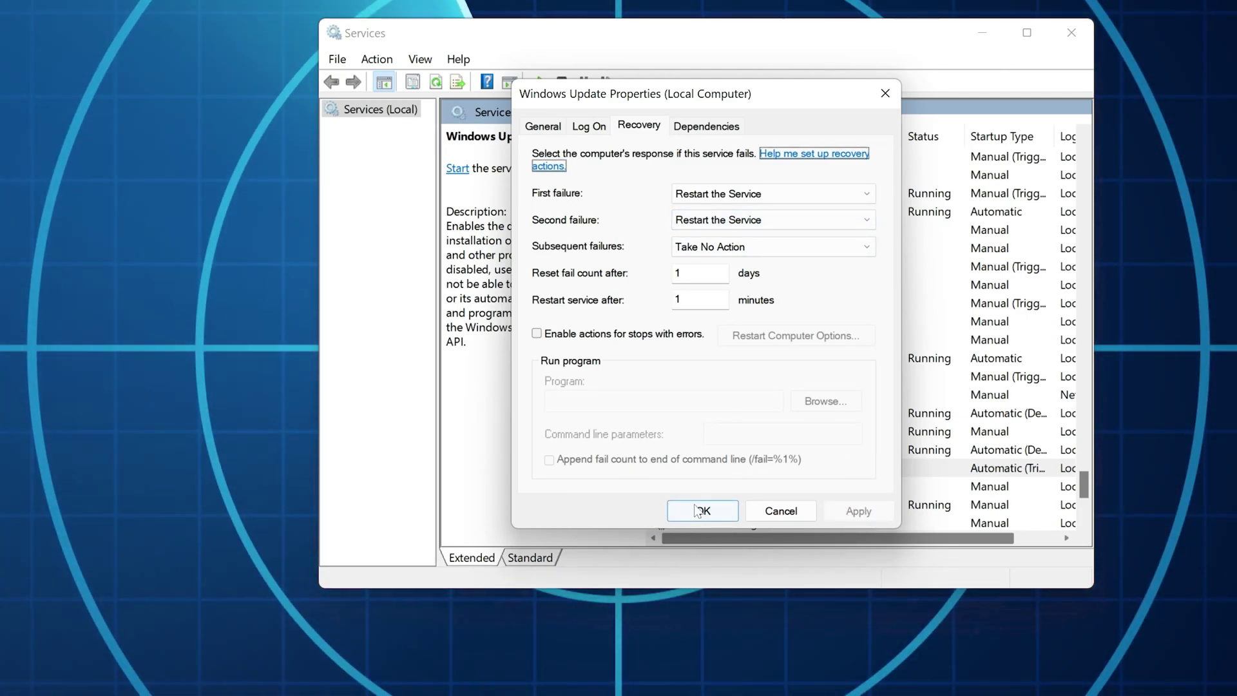
left_click(703, 511)
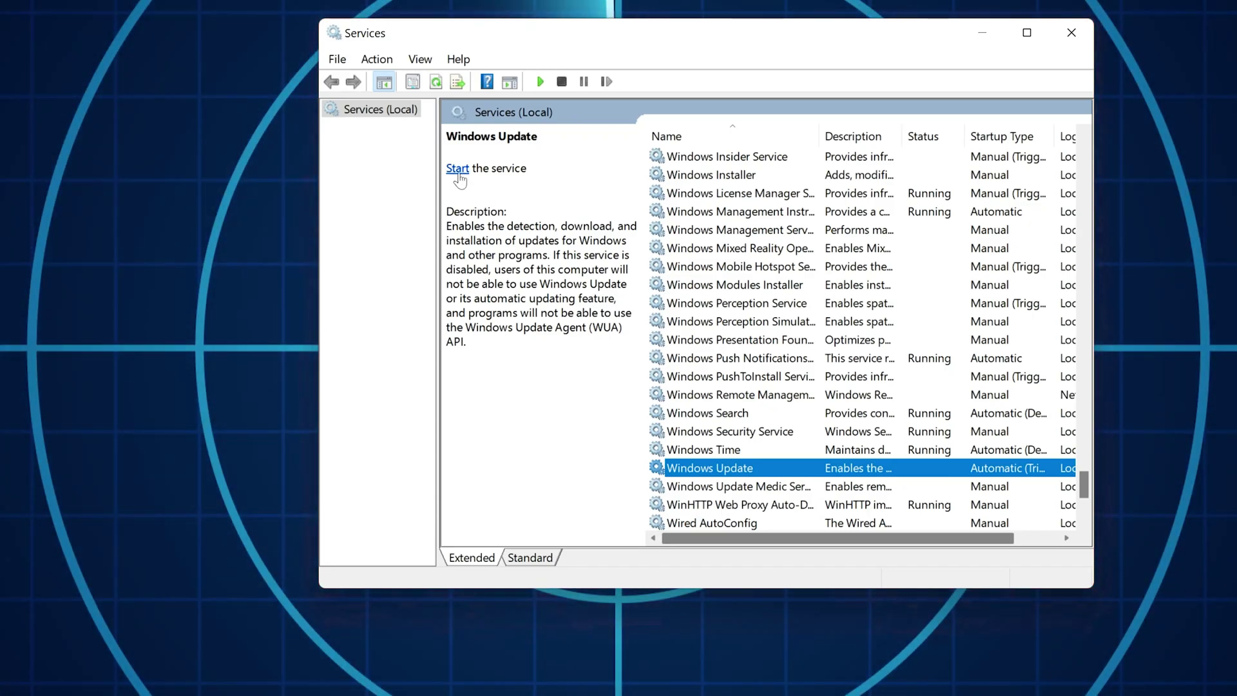
left_click(457, 169)
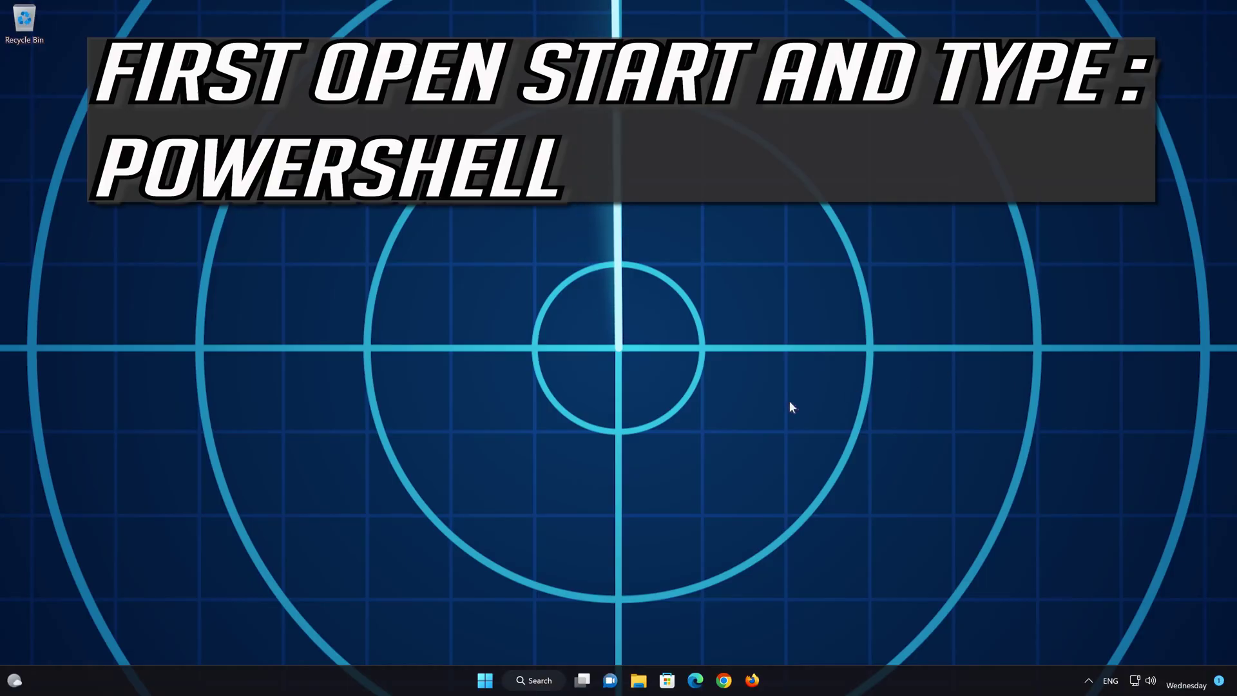
Step: Search for PowerShell, run Windows PowerShell as administrator and allow it to make changes to the device
left_click(485, 680)
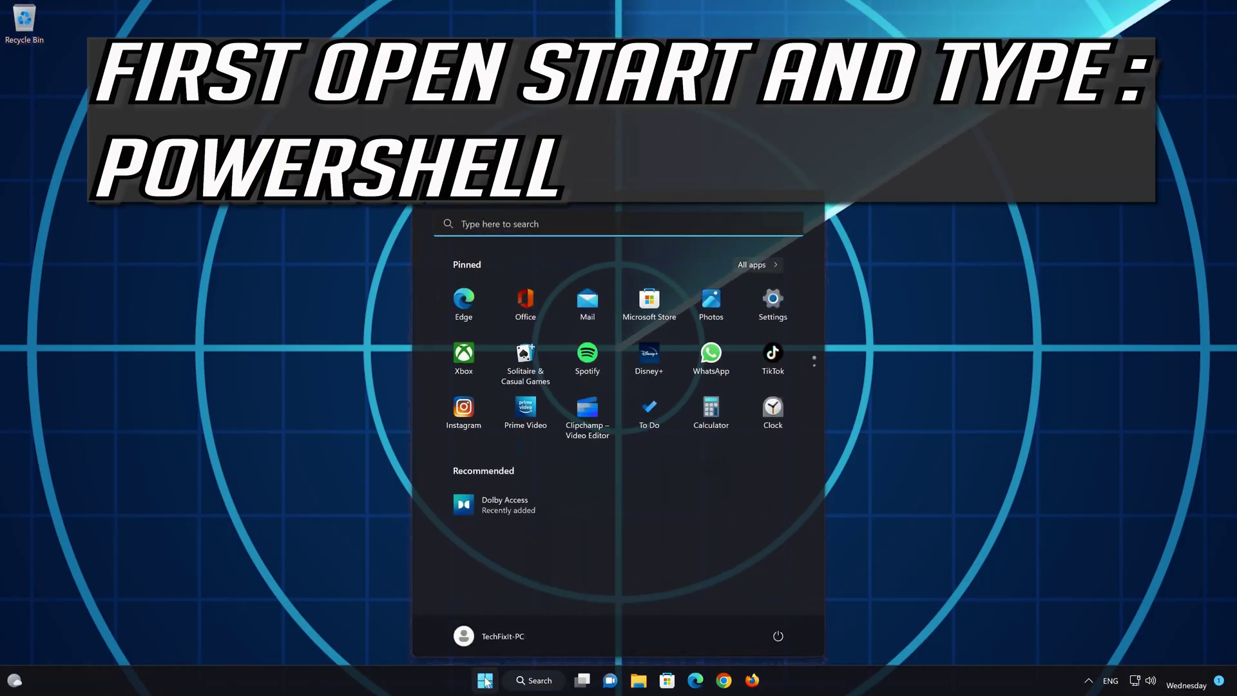
type("powe")
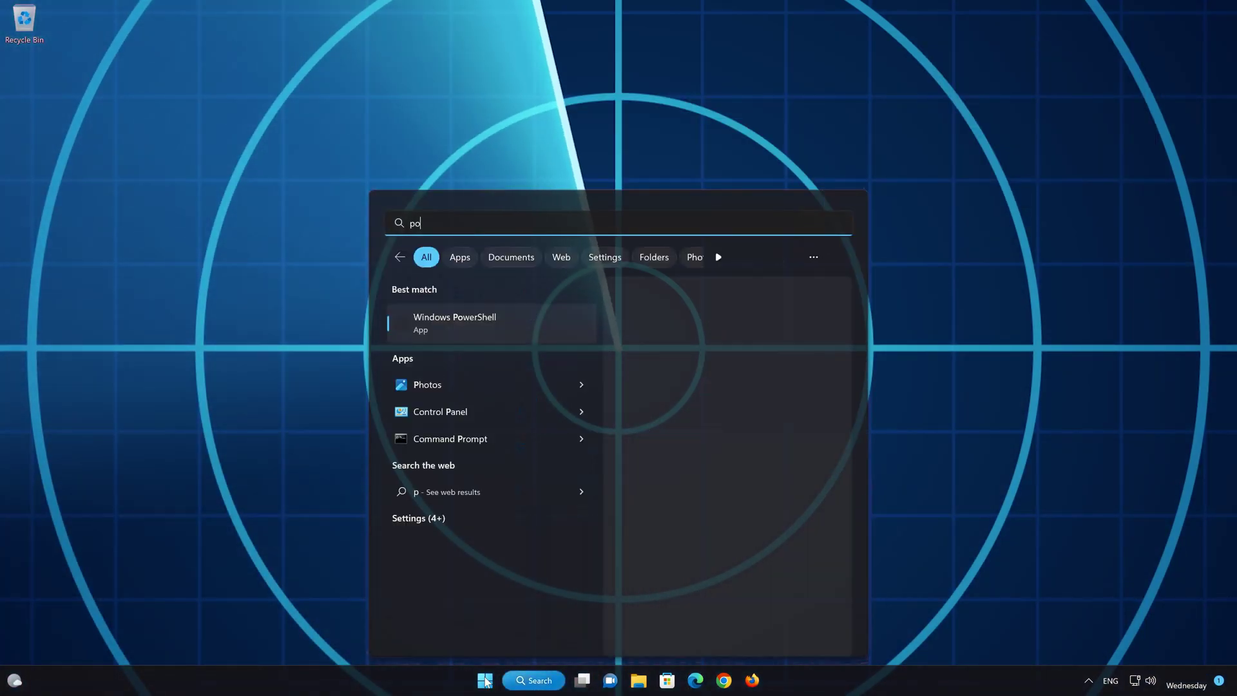
type("ershell")
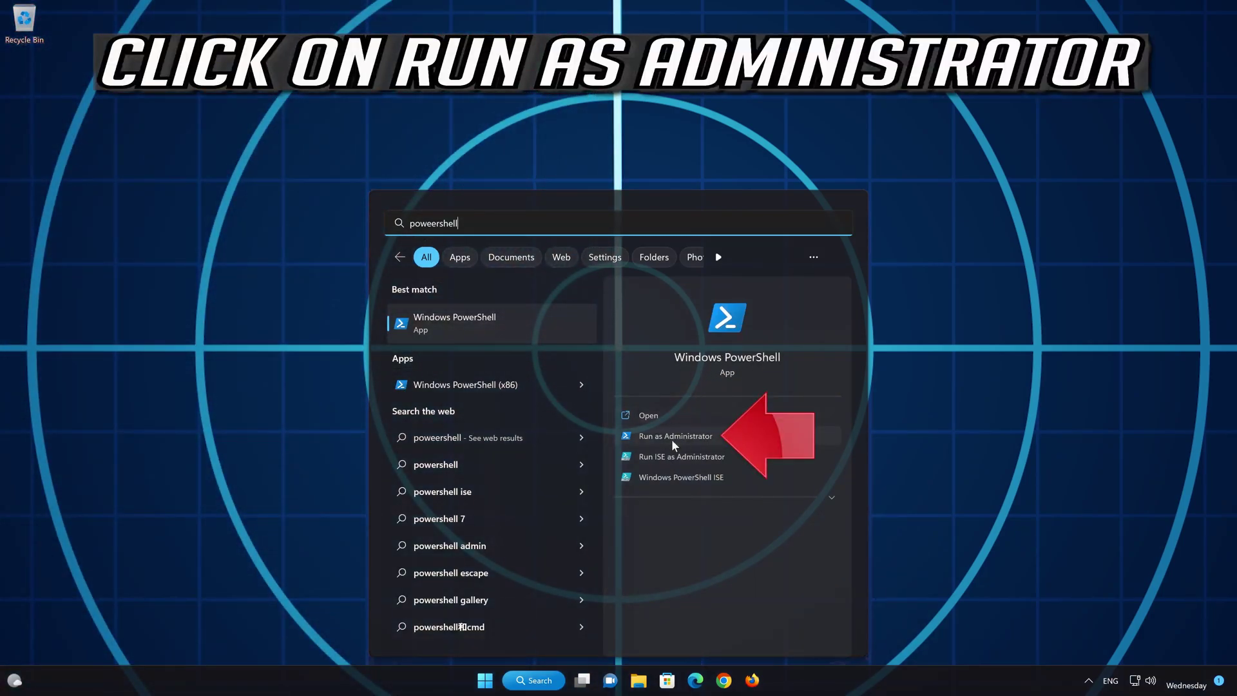
left_click(694, 433)
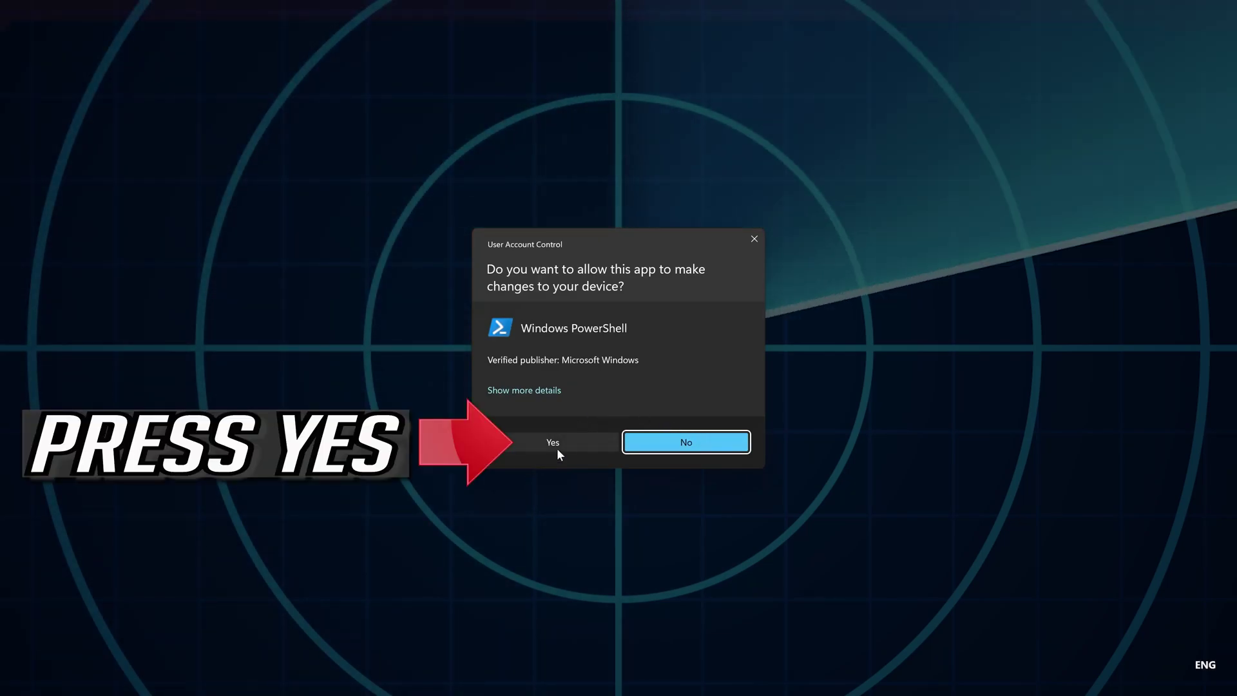
left_click(558, 450)
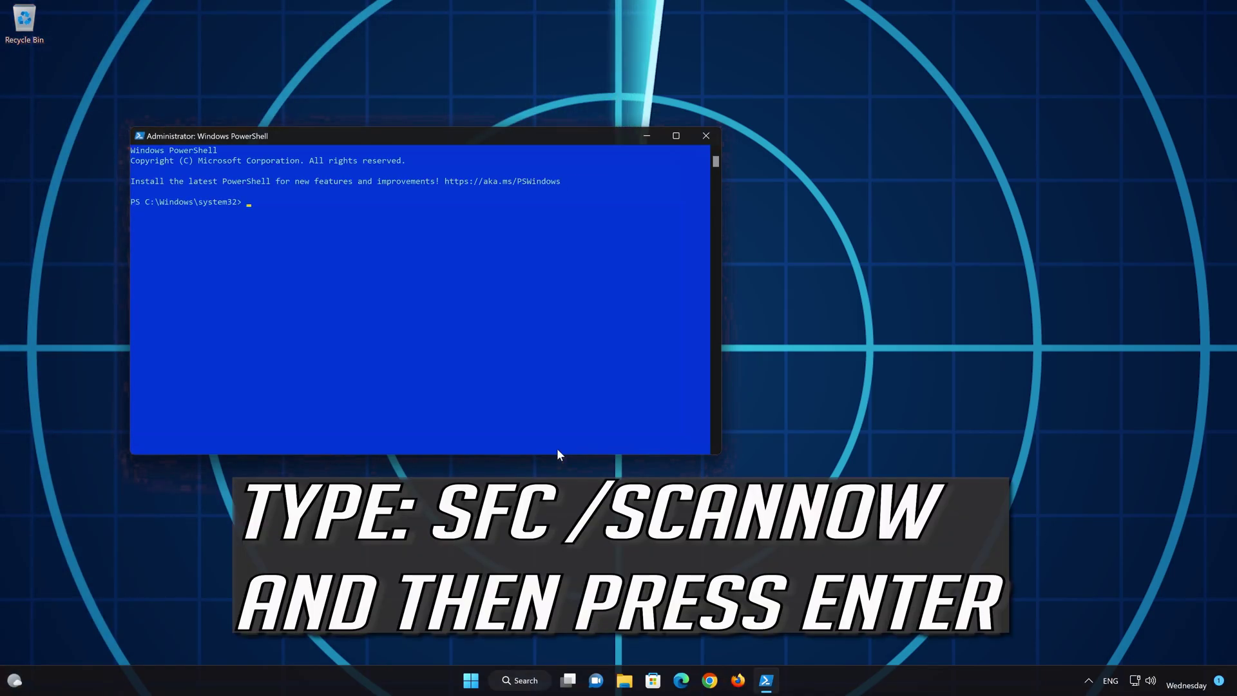
Step: Run the system file scan with sfc /scannow, and exit PowerShell once the scan has completed
type("sfc")
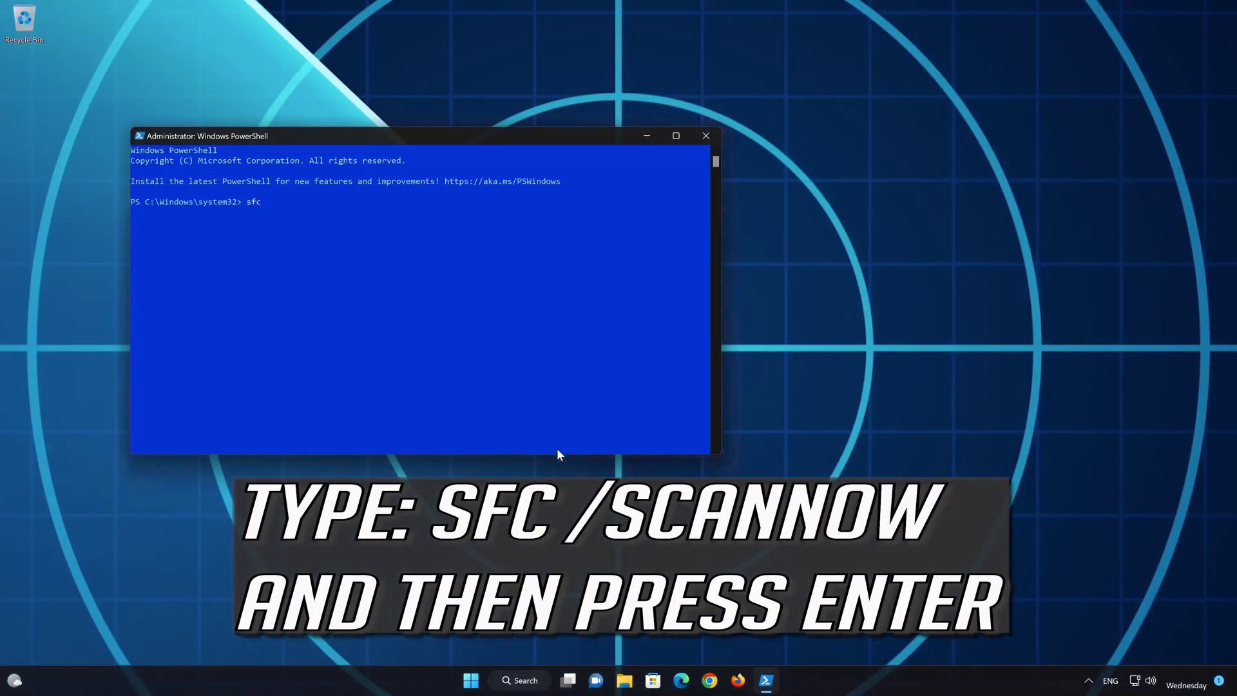
type(" /scannow")
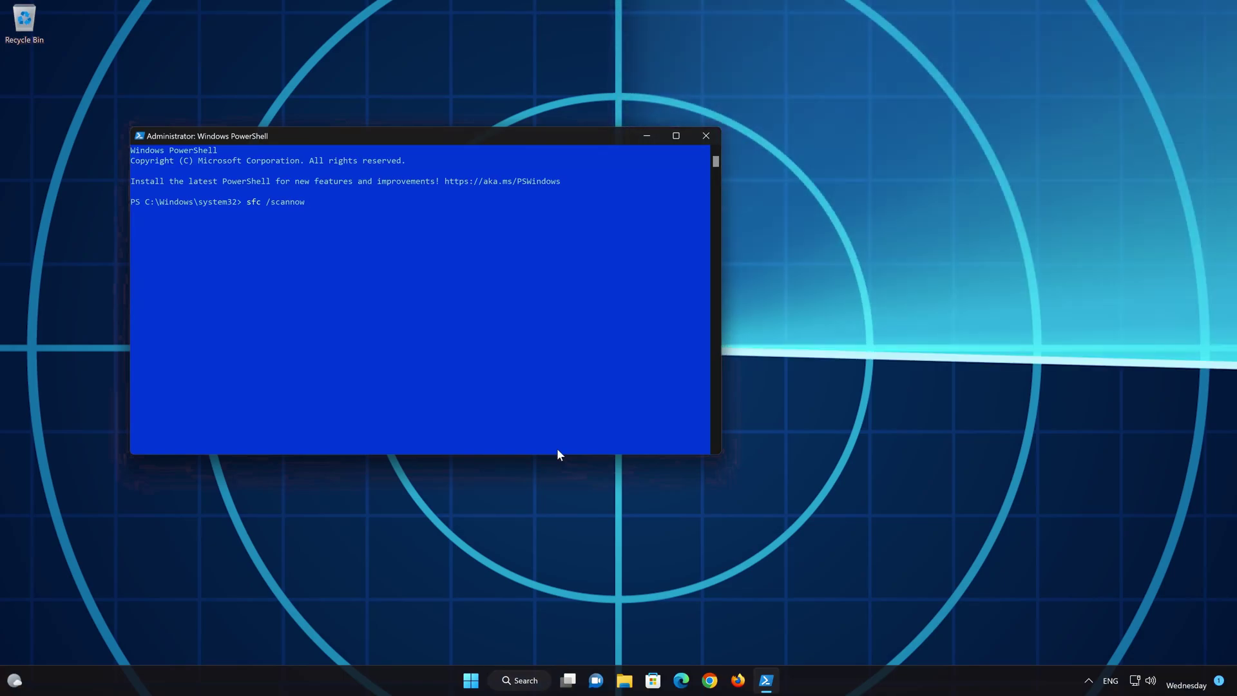
key("Return")
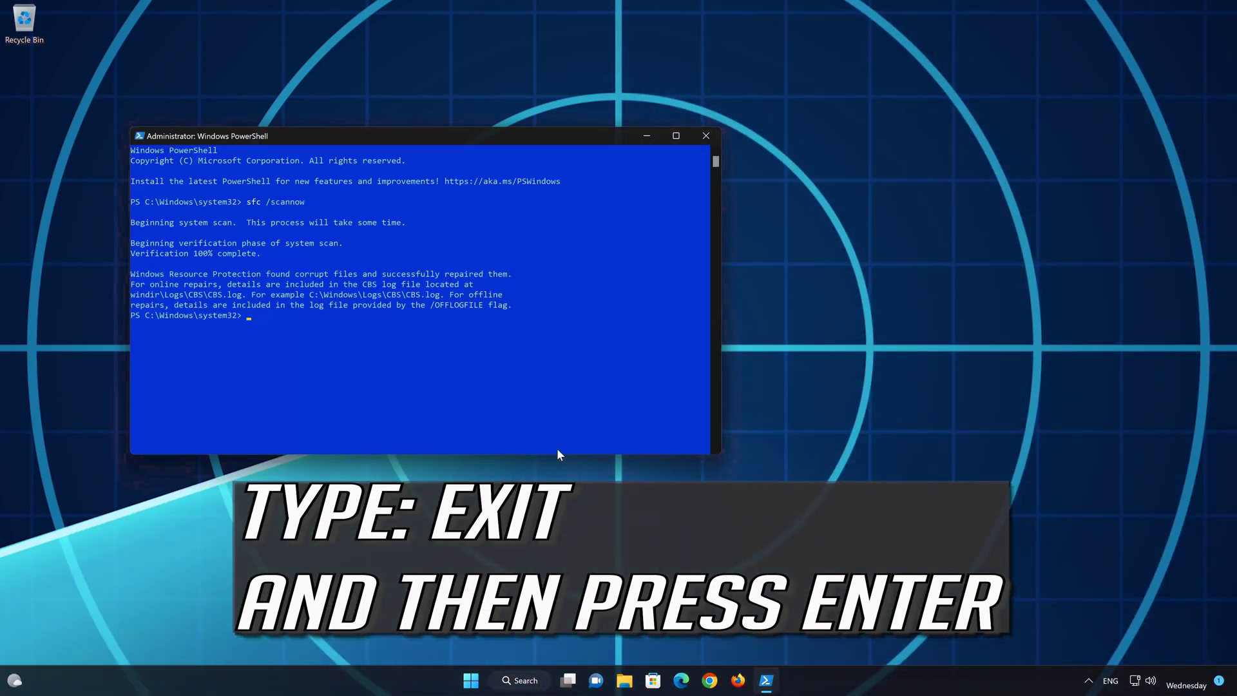
type("exit")
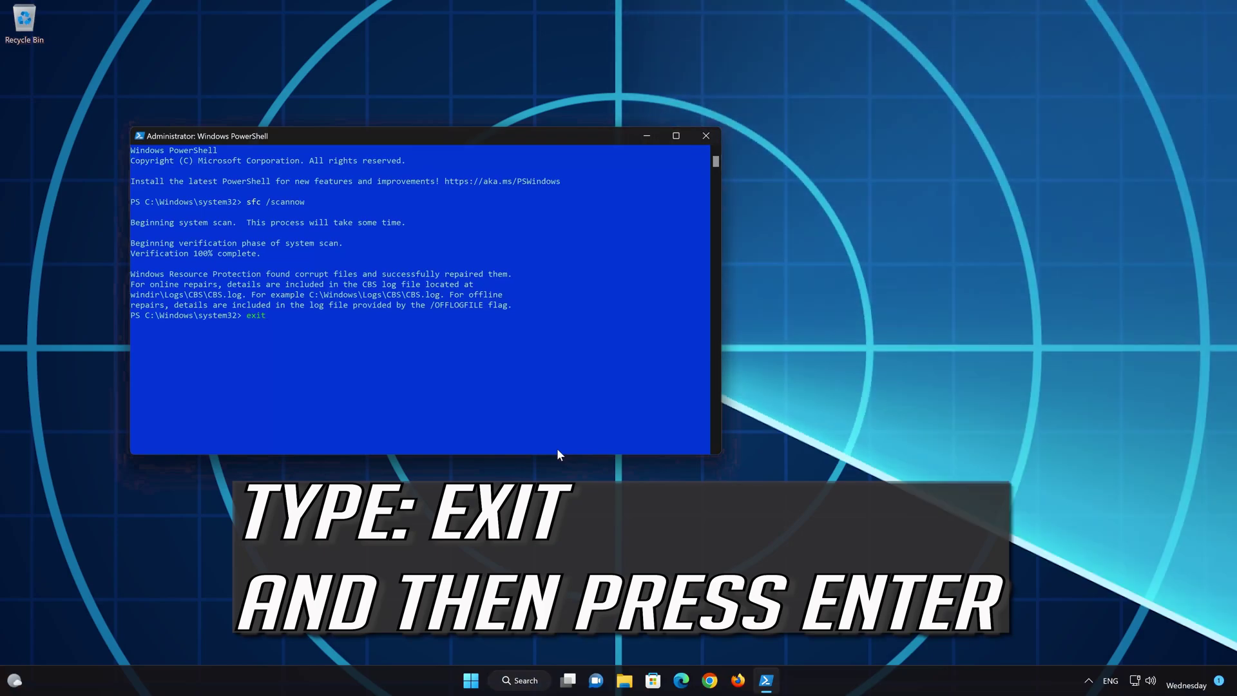
key("Return")
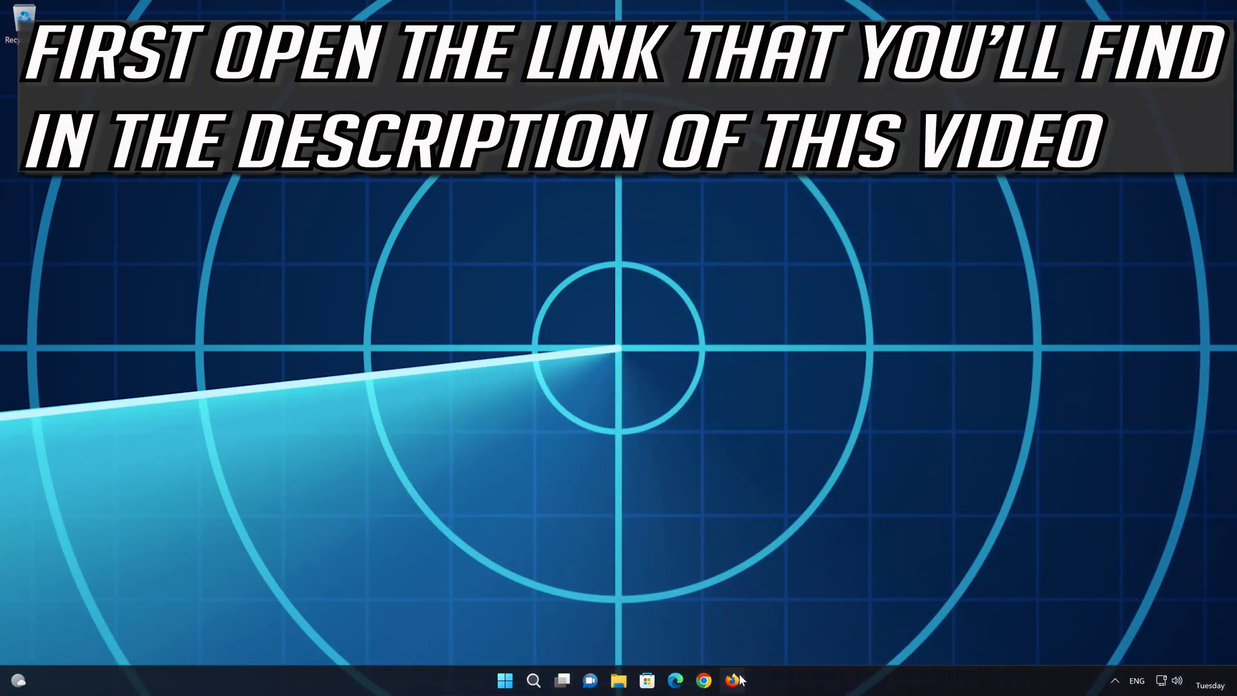
Step: Open Firefox and load the copied link to microsoft.com/software-download/windows11
left_click(739, 680)
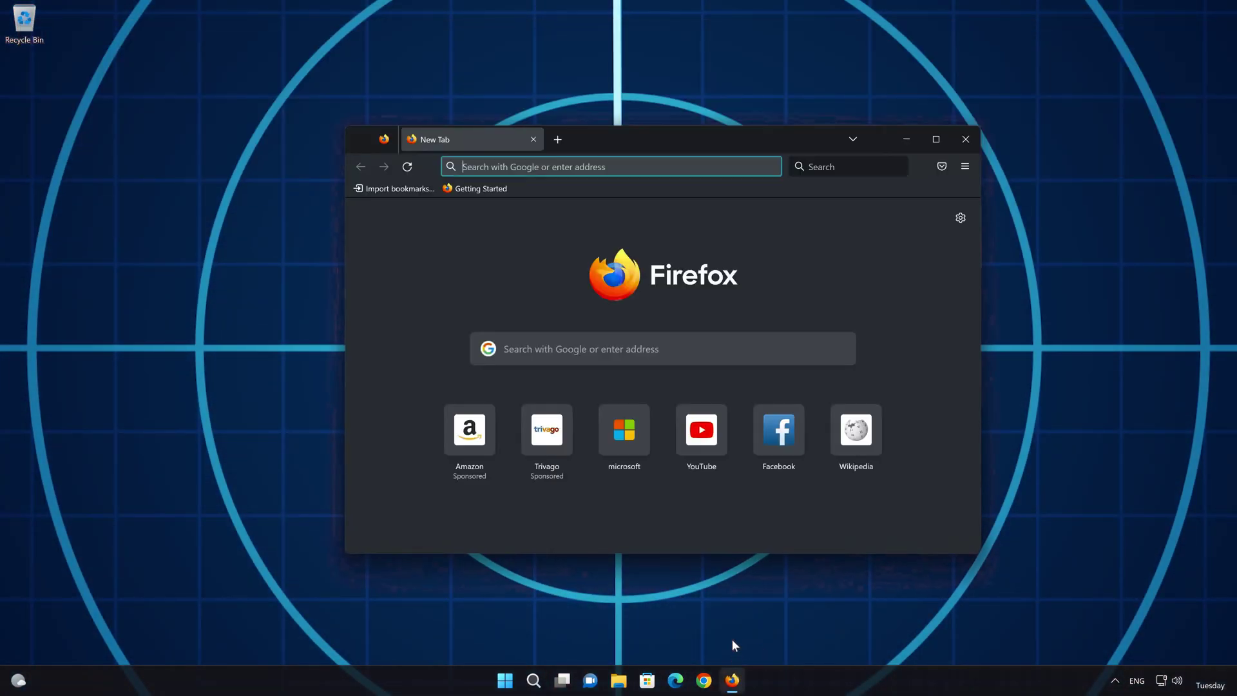
right_click(580, 167)
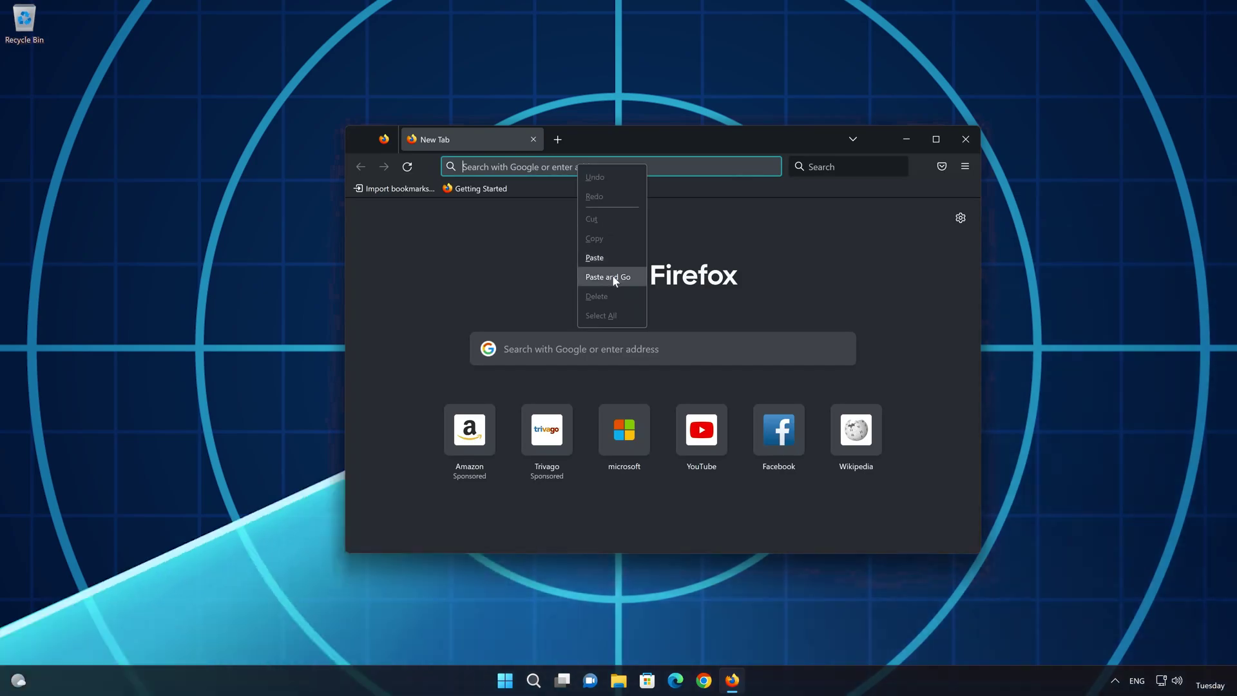
left_click(612, 274)
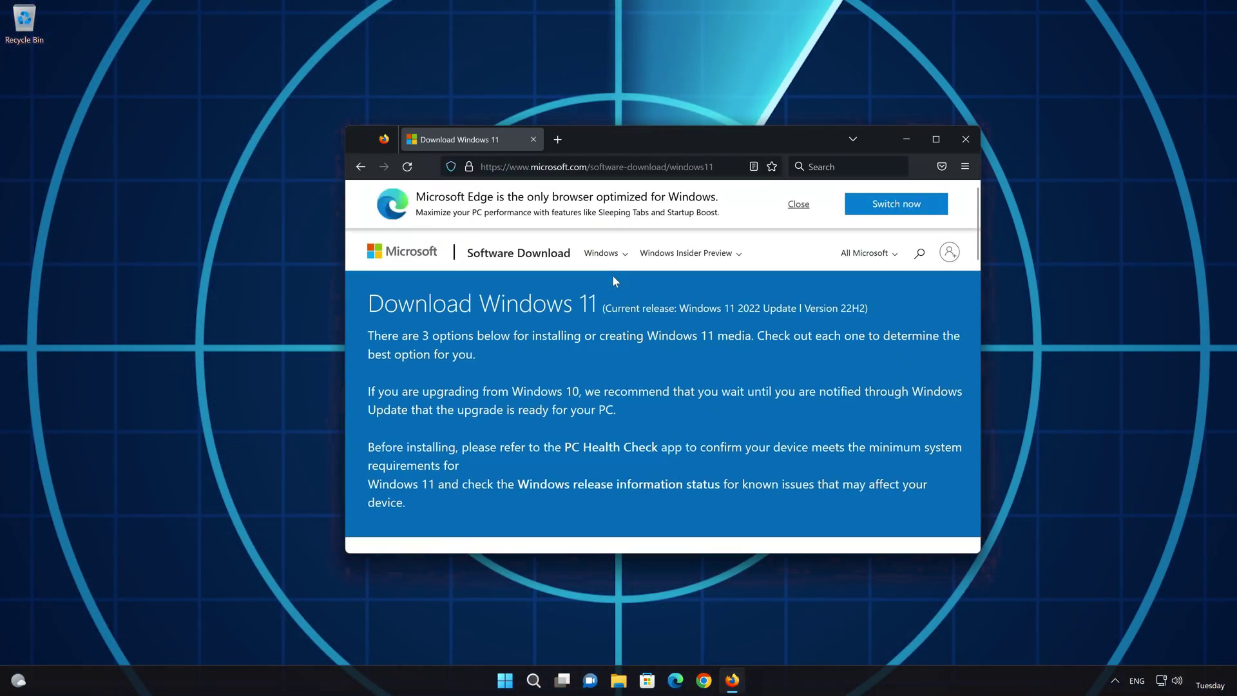
Step: Download the media creation tool from the Create Windows 11 Installation Media section and close the browser
scroll(613, 280, "down", 5)
scroll(615, 287, "down", 2)
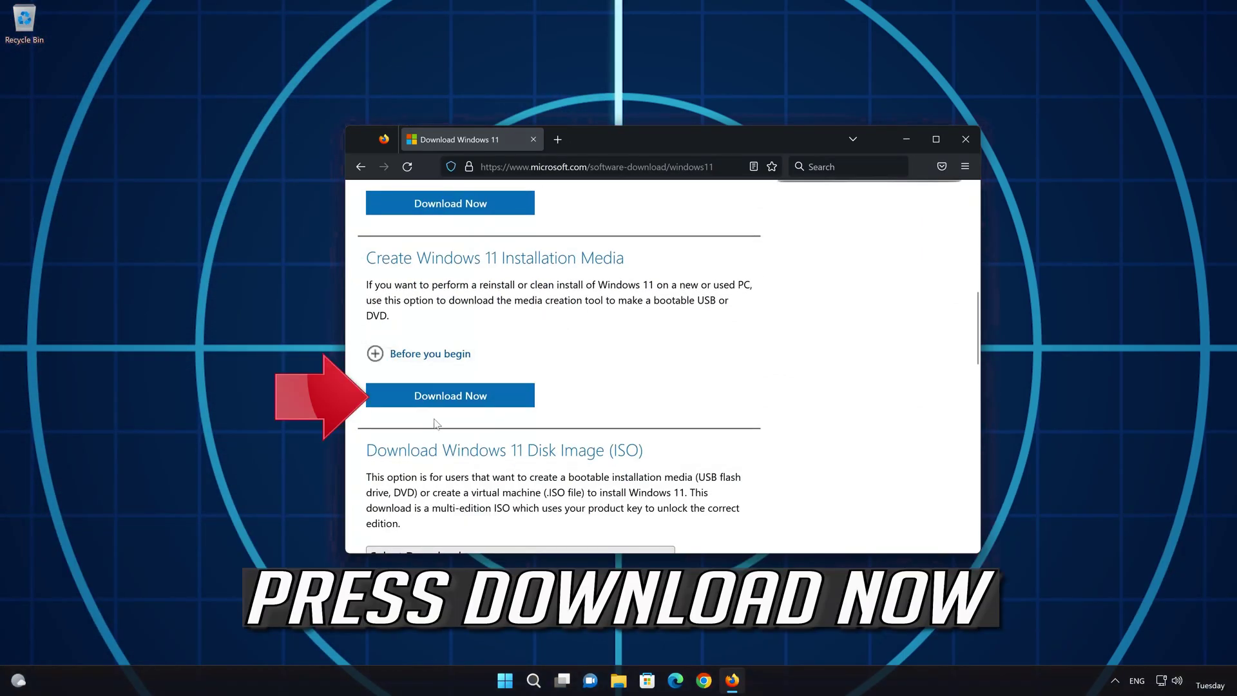
left_click(475, 403)
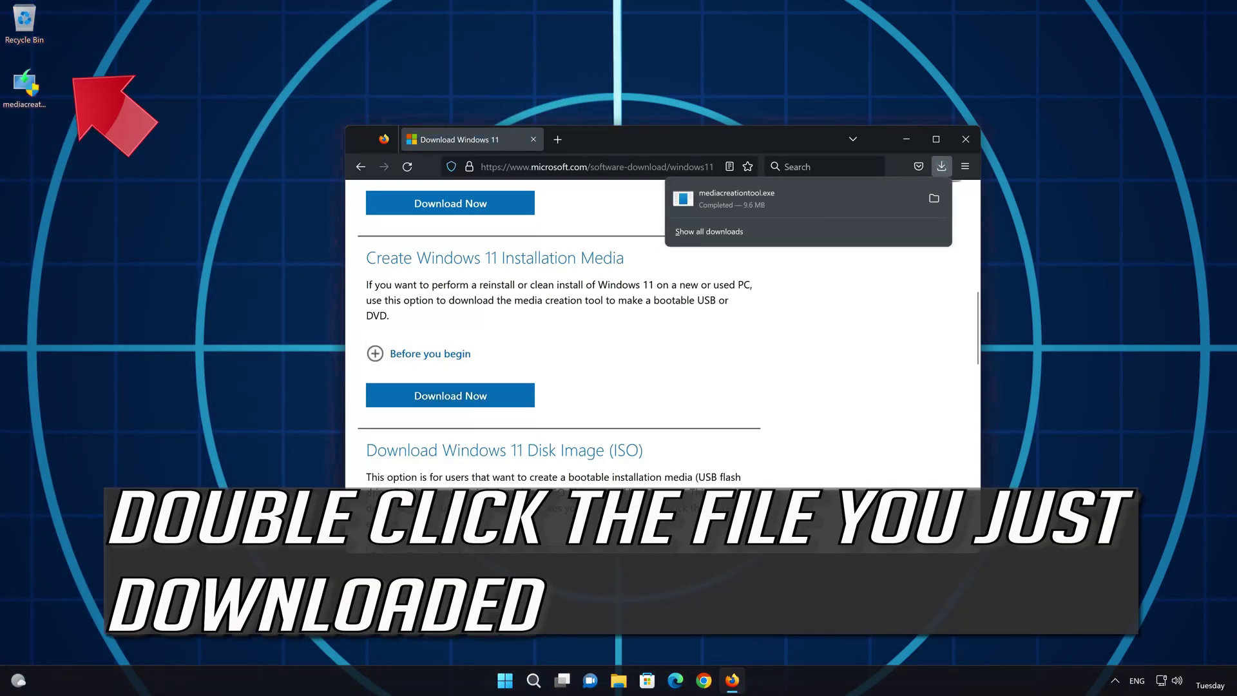
left_click(962, 140)
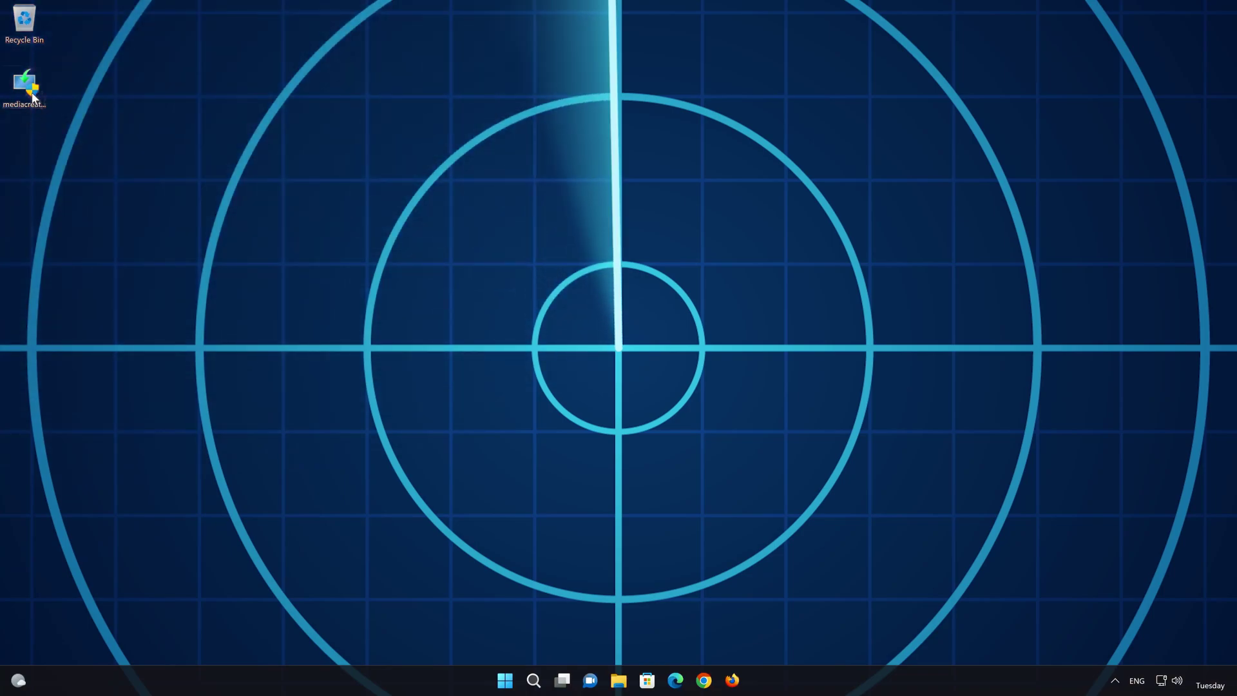
Step: Launch the downloaded mediacreationtool.exe, allow it to make changes, and continue with the recommended language and edition
double_click(24, 102)
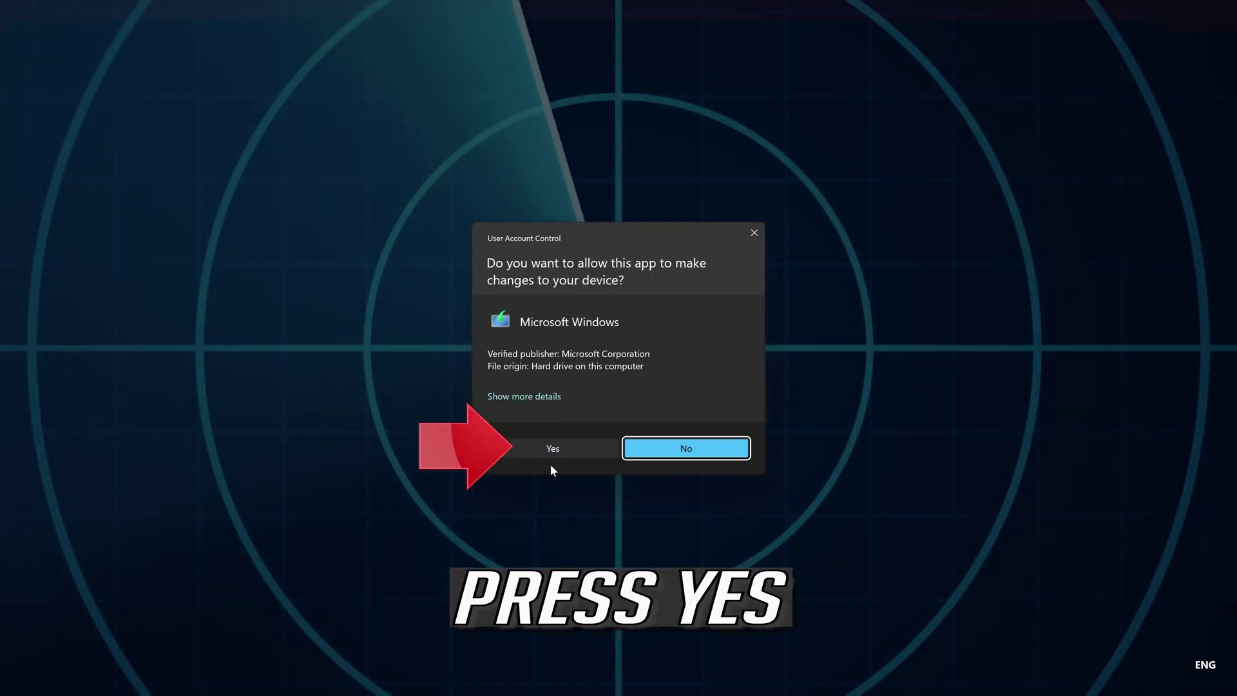
left_click(547, 451)
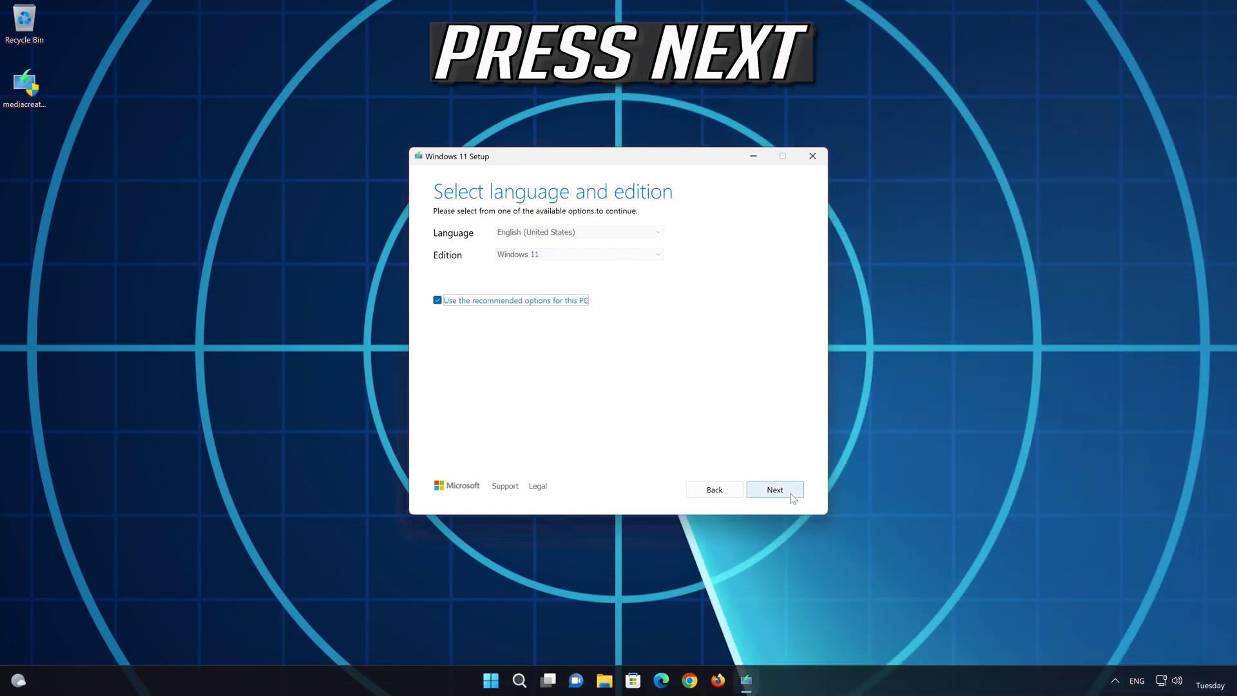
left_click(791, 495)
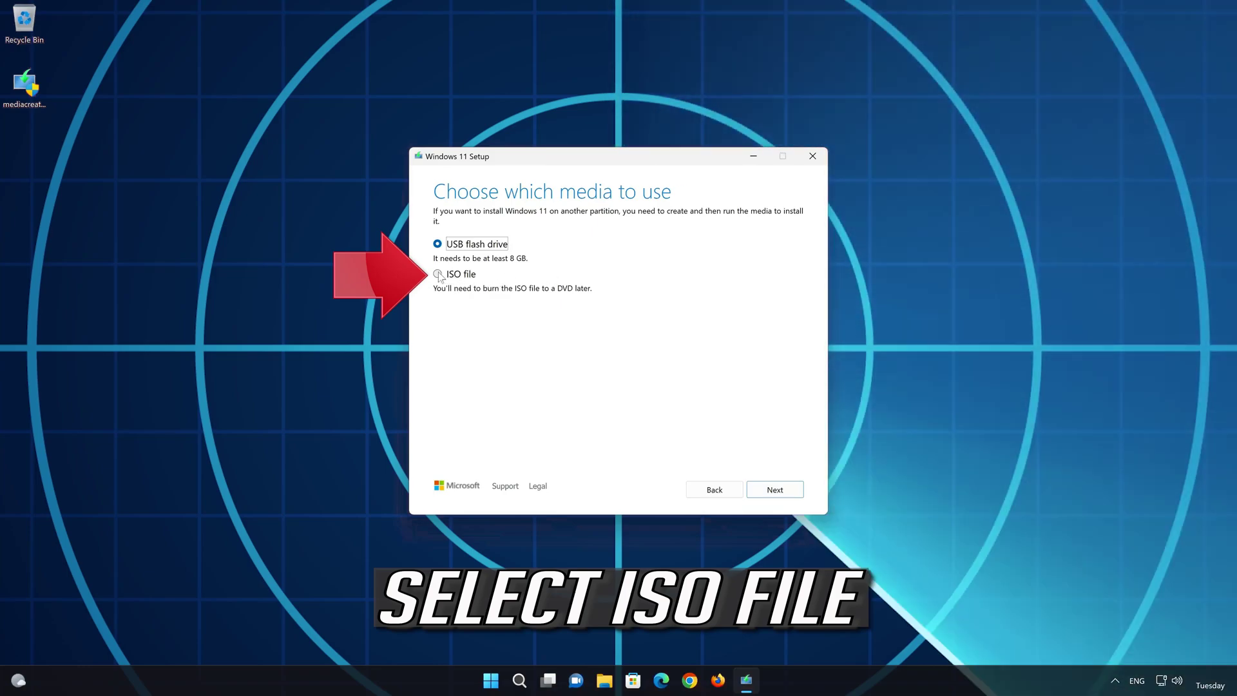
Step: Choose ISO file as the media, save it to the Desktop as Windows 11, and finish the media creation setup
left_click(439, 274)
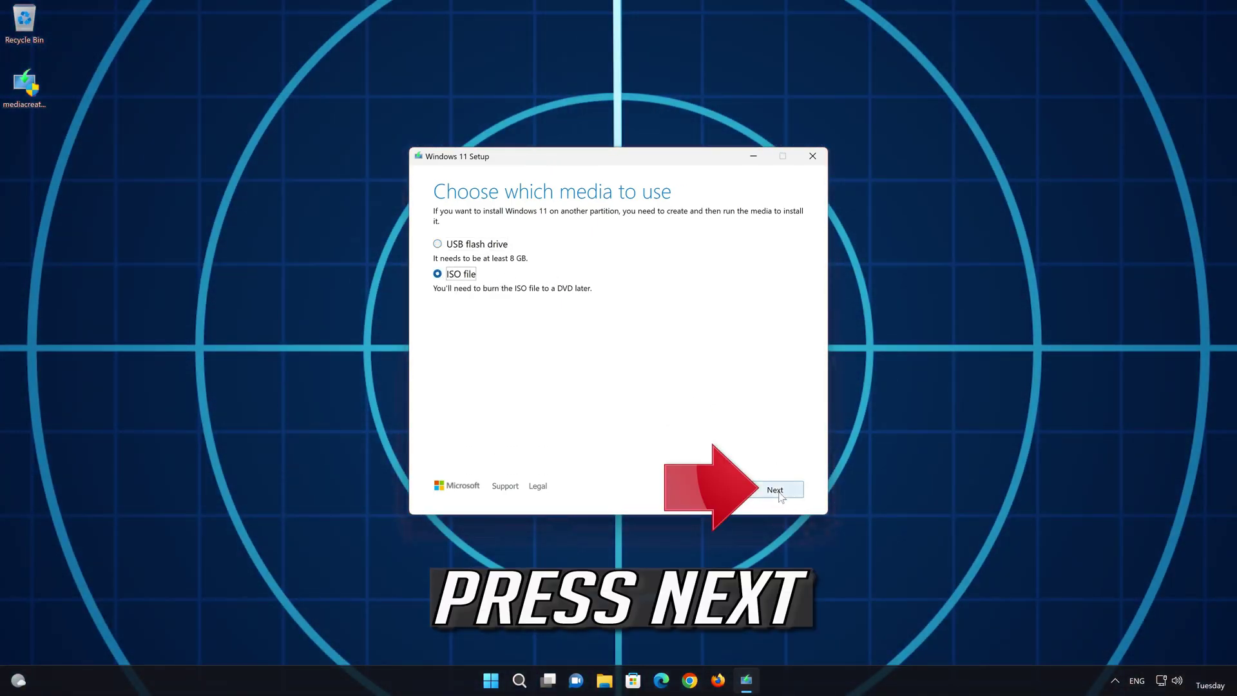
left_click(775, 491)
type("Windows 11")
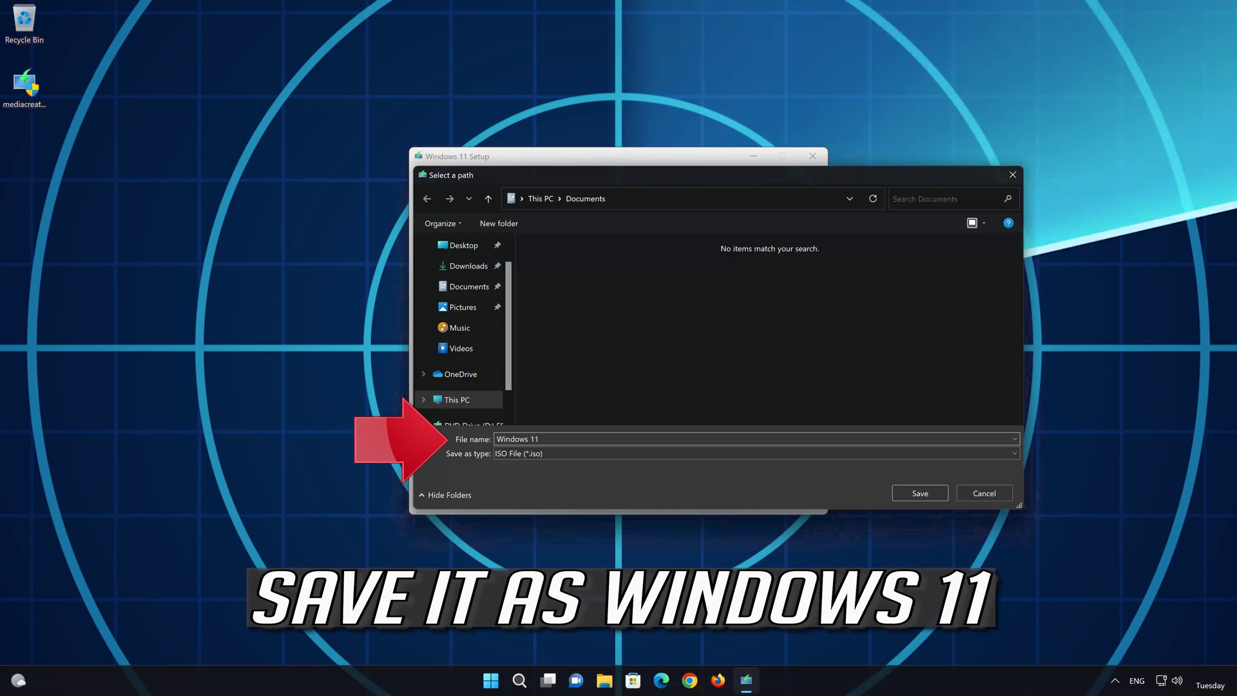
left_click(473, 250)
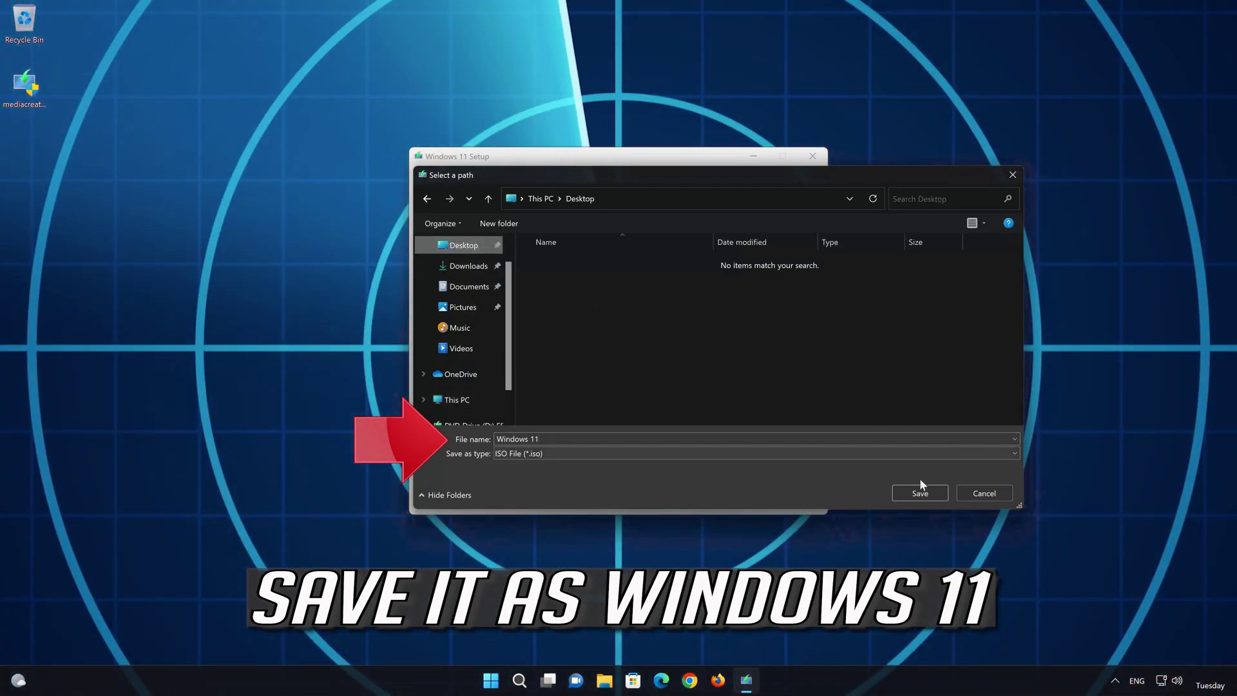
left_click(931, 491)
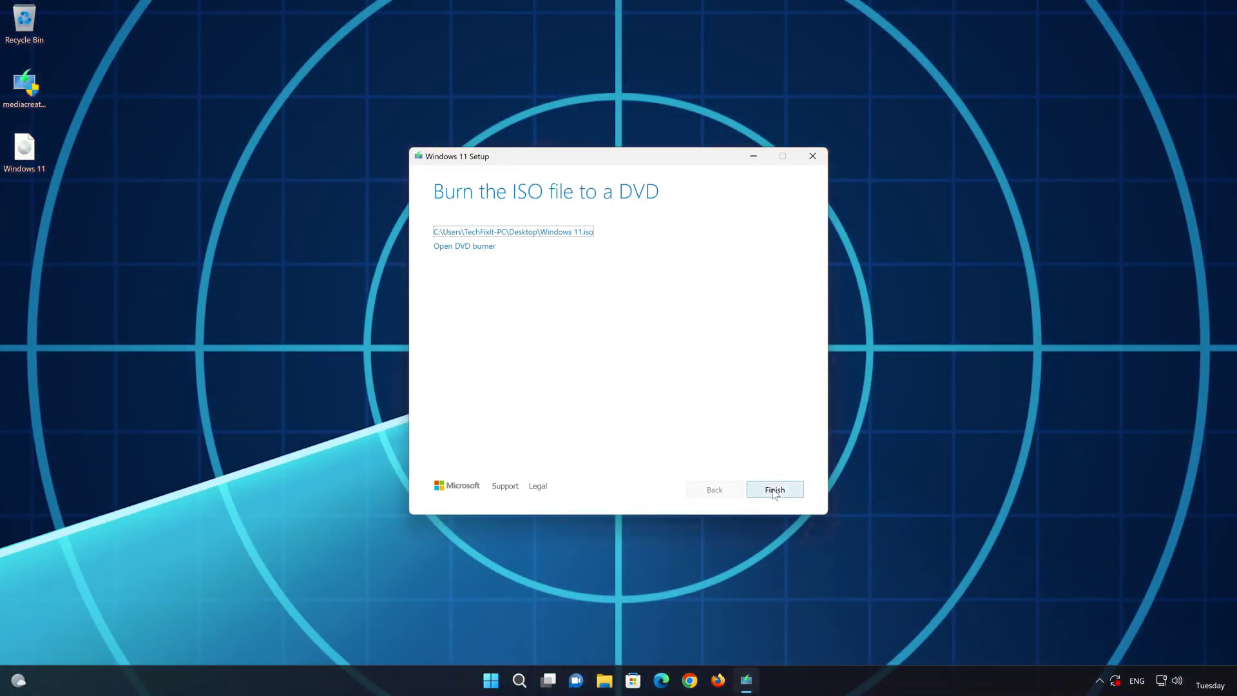
left_click(773, 489)
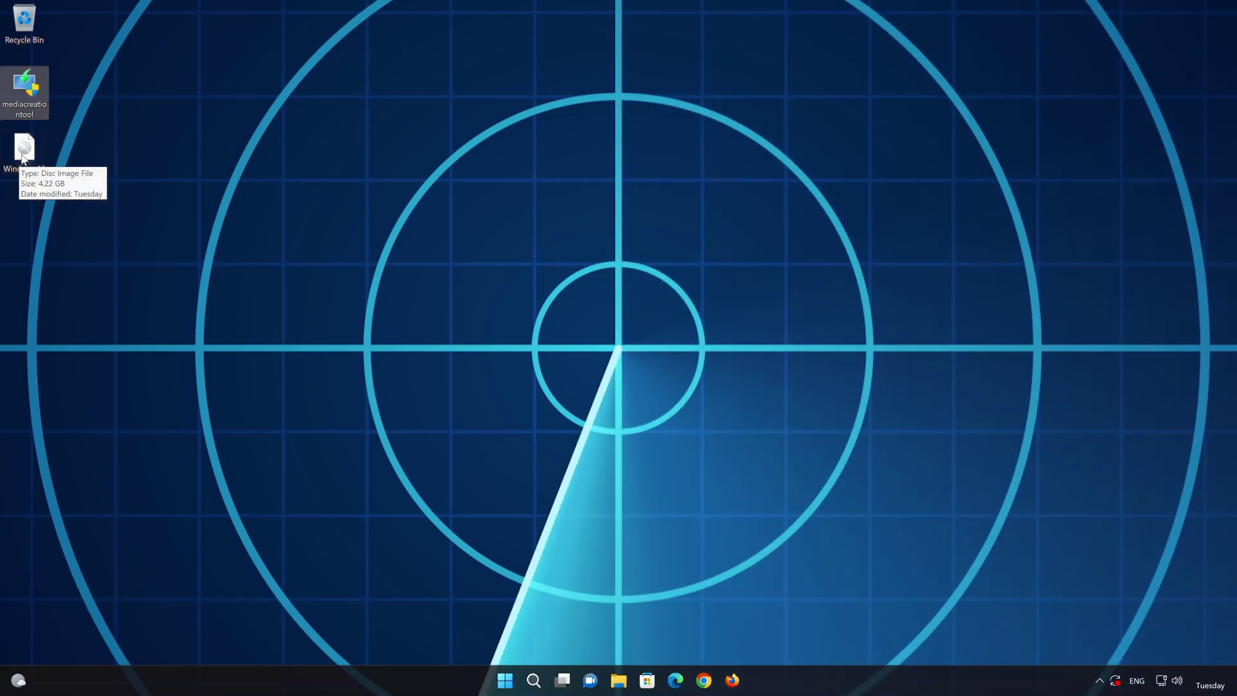
Step: Mount the Windows 11 ISO from the desktop, run its setup application with permission to make changes, and close the drive's folder window
double_click(24, 149)
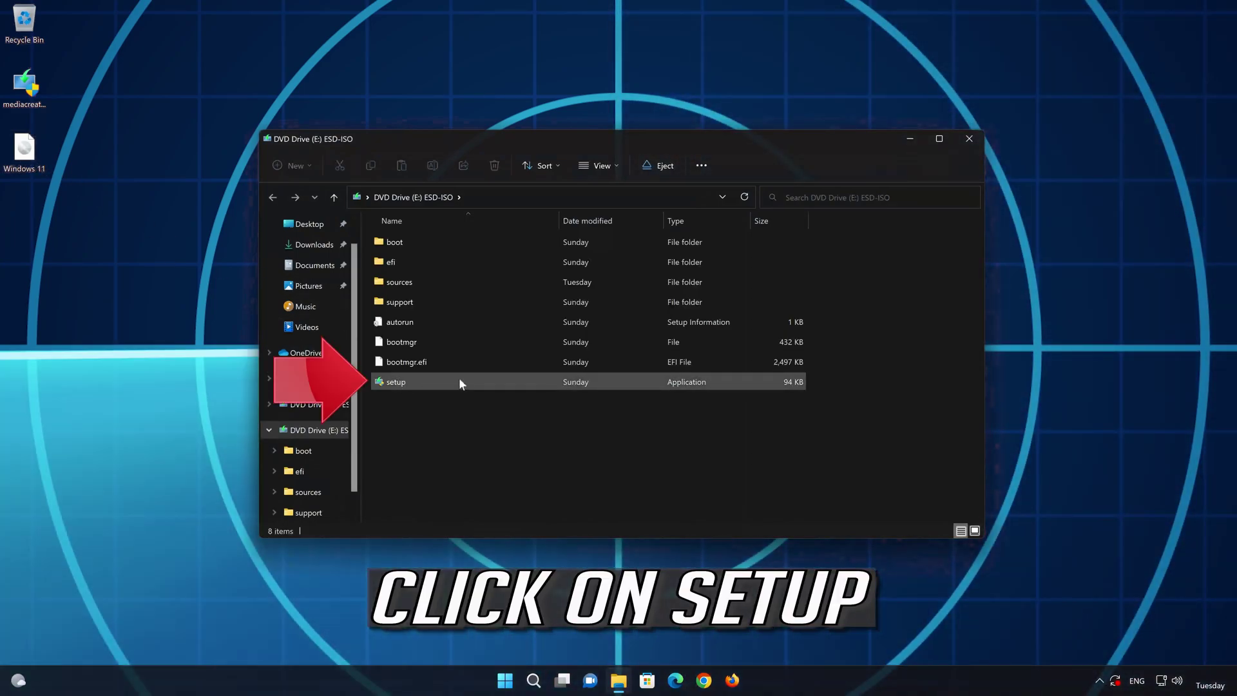
double_click(464, 384)
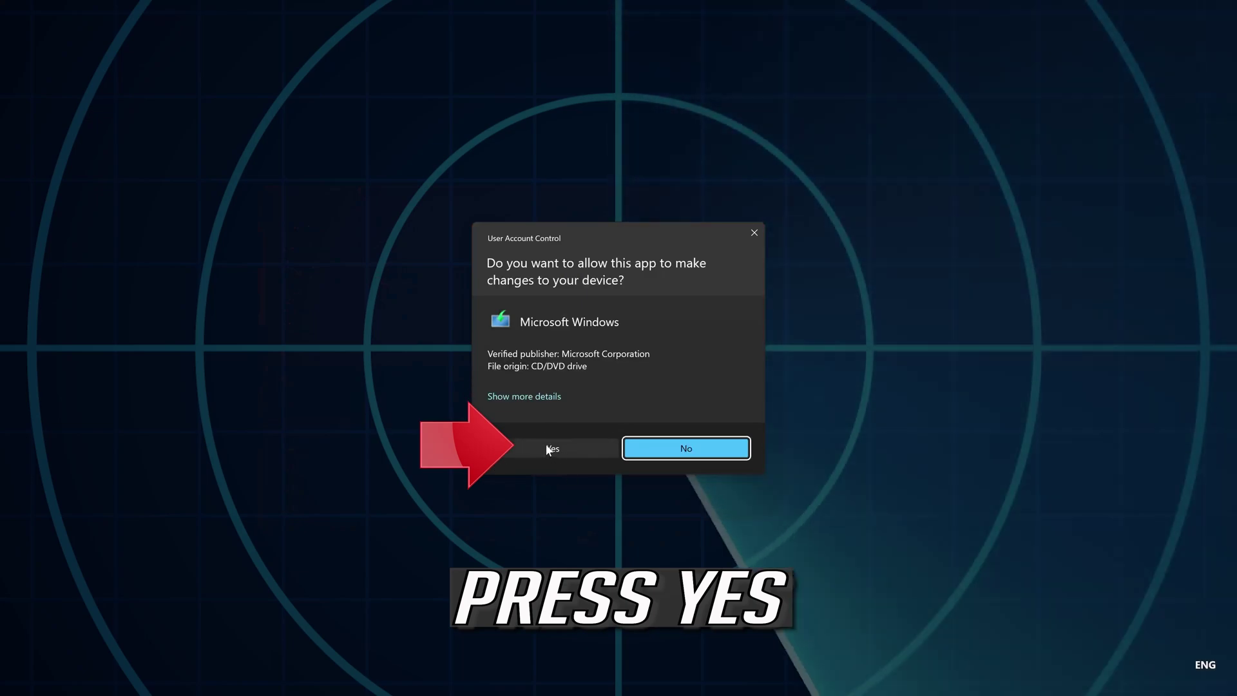
left_click(548, 445)
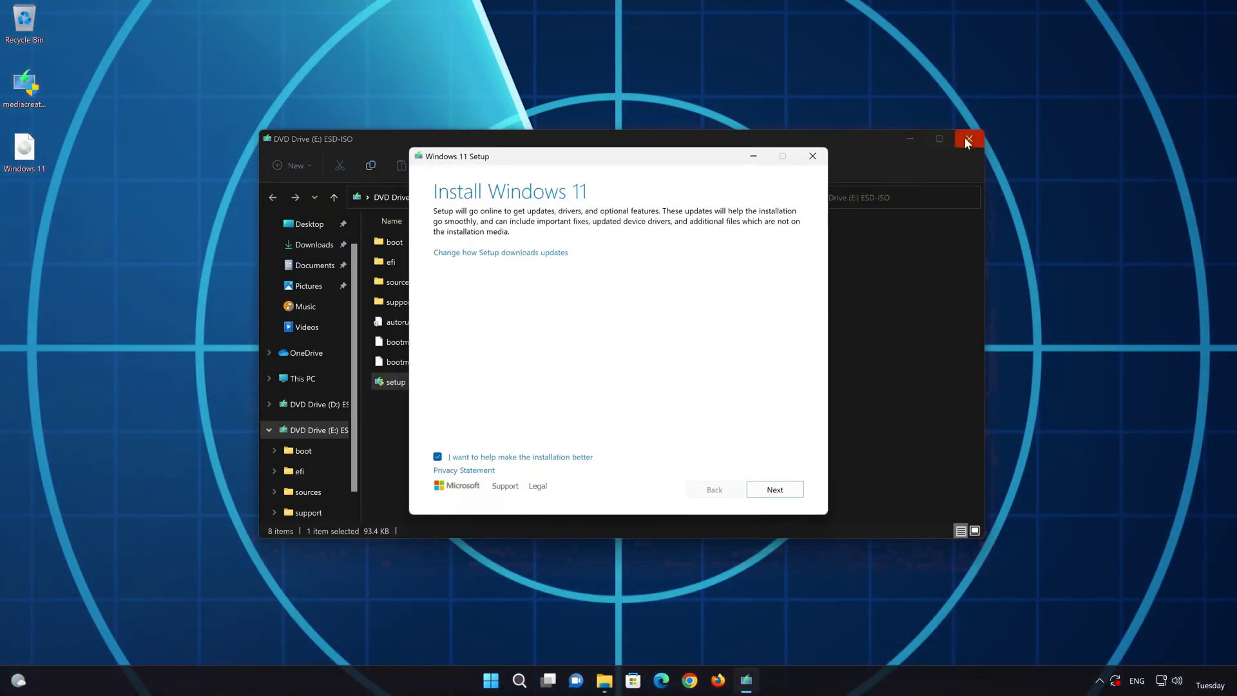
left_click(967, 139)
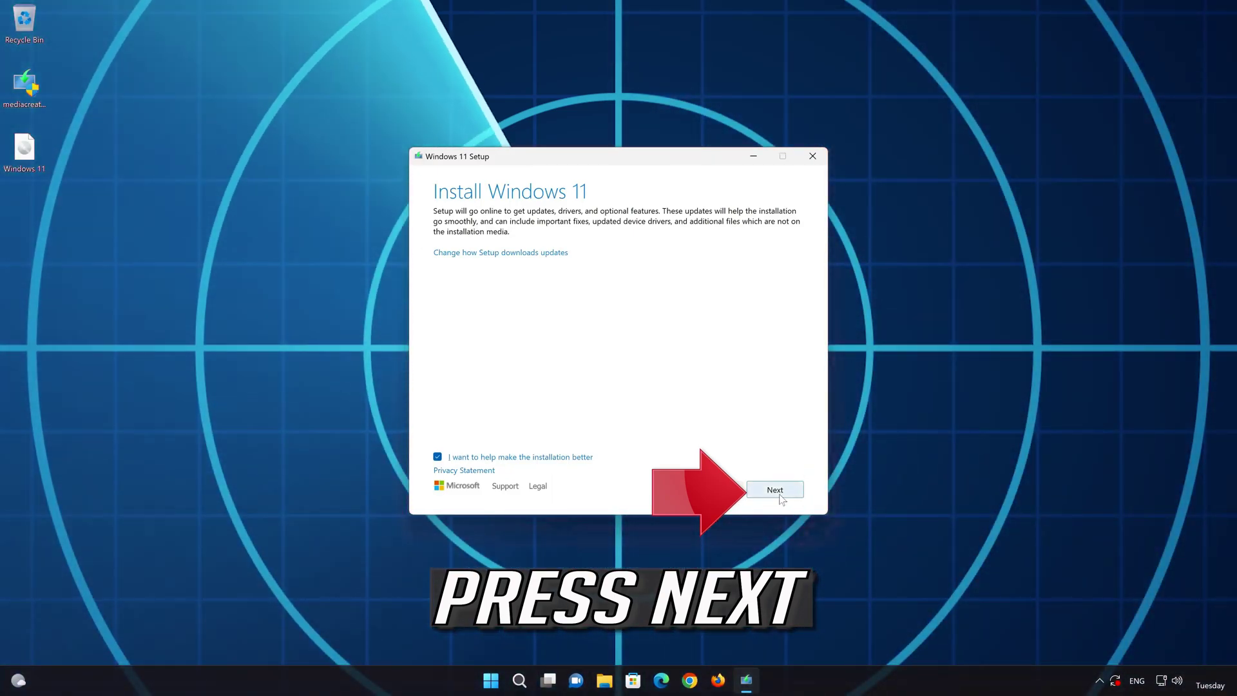
Step: Continue through Windows 11 Setup, accept the license terms, and start the installation of Windows 11 Pro keeping personal files and apps
left_click(776, 491)
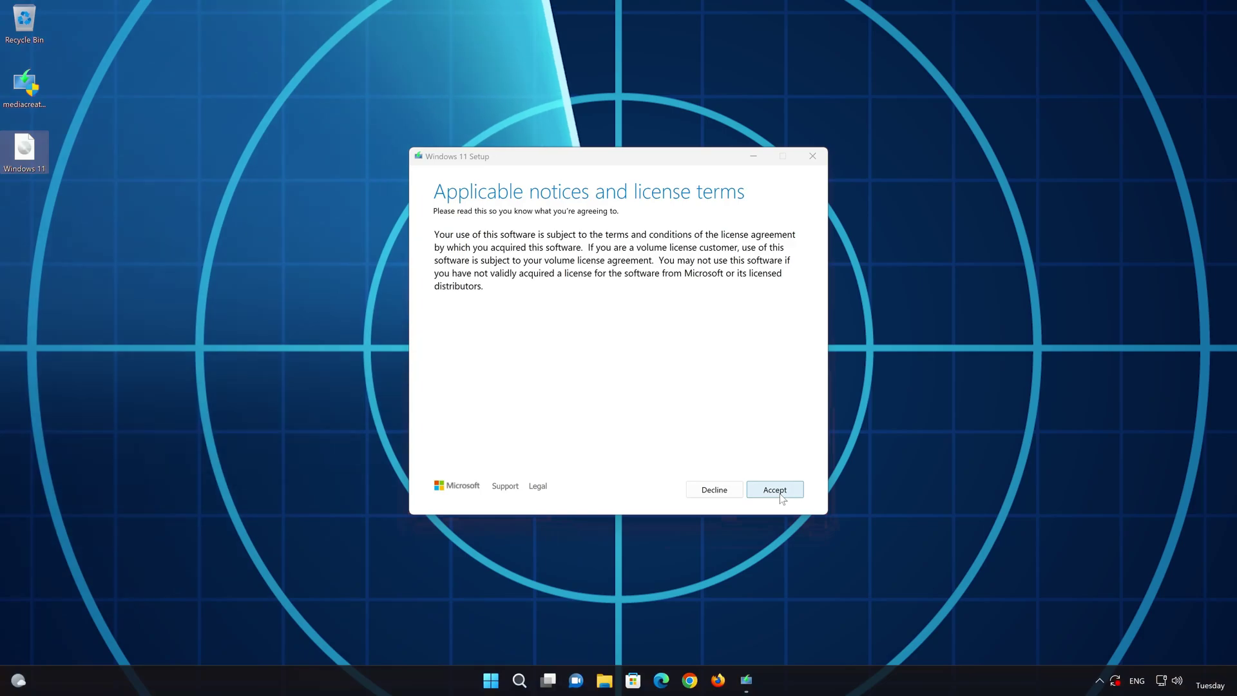
left_click(776, 491)
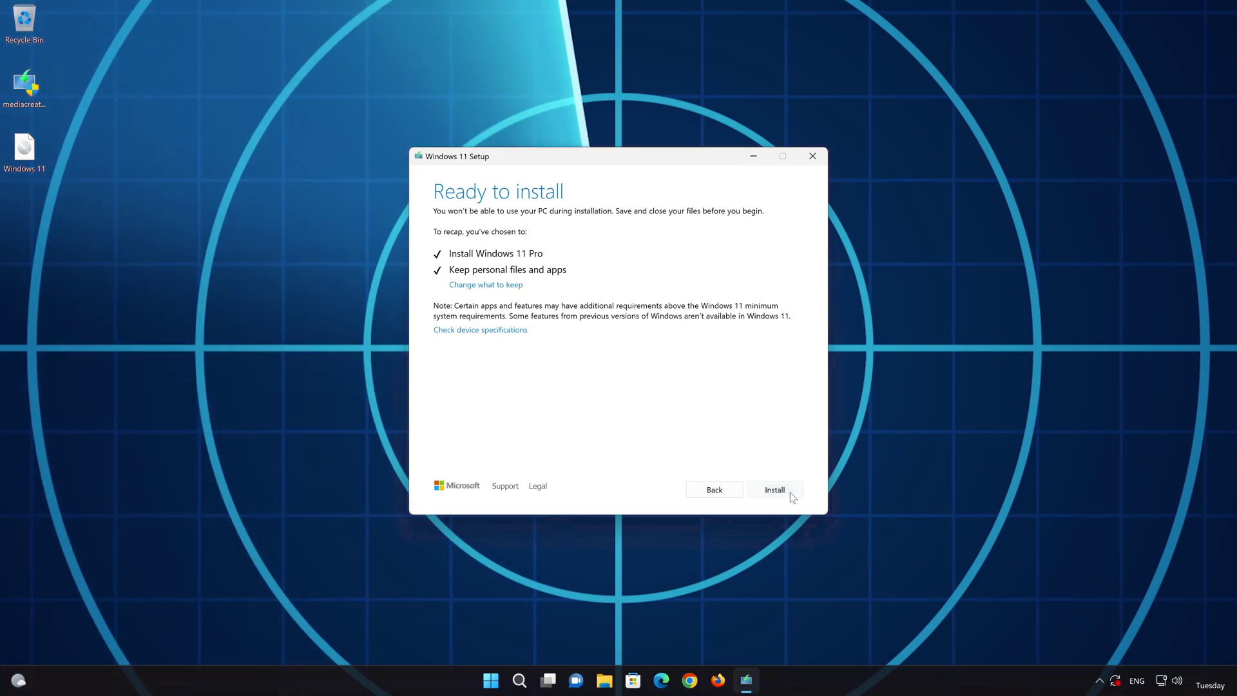
left_click(792, 495)
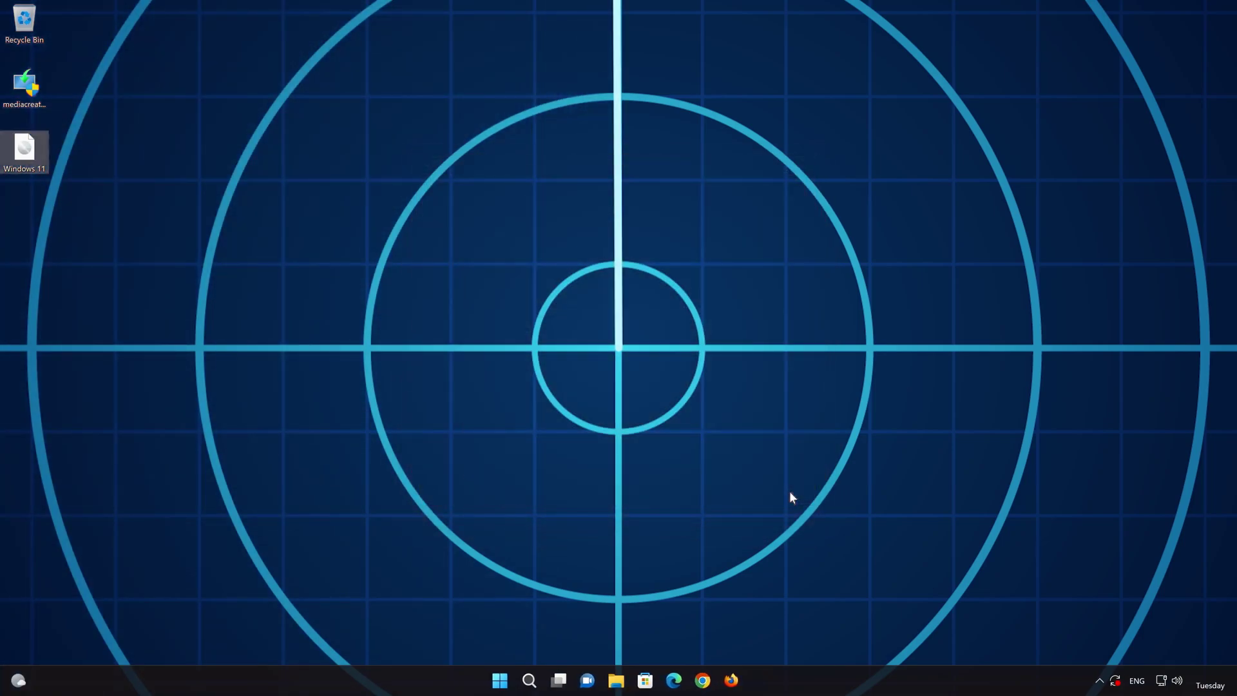